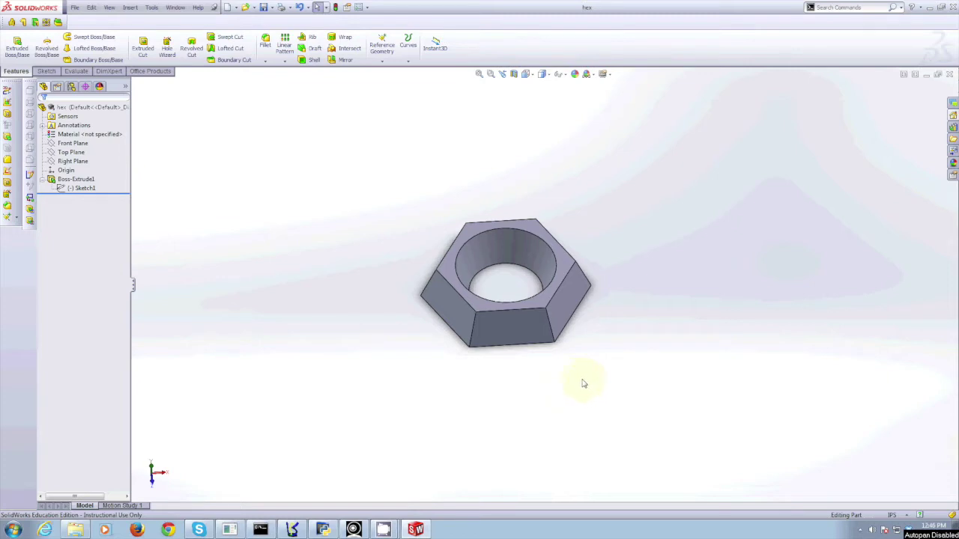
- Save the hex part as an STL file and bring up its STL Export Options
middle_drag(583, 384, 606, 394)
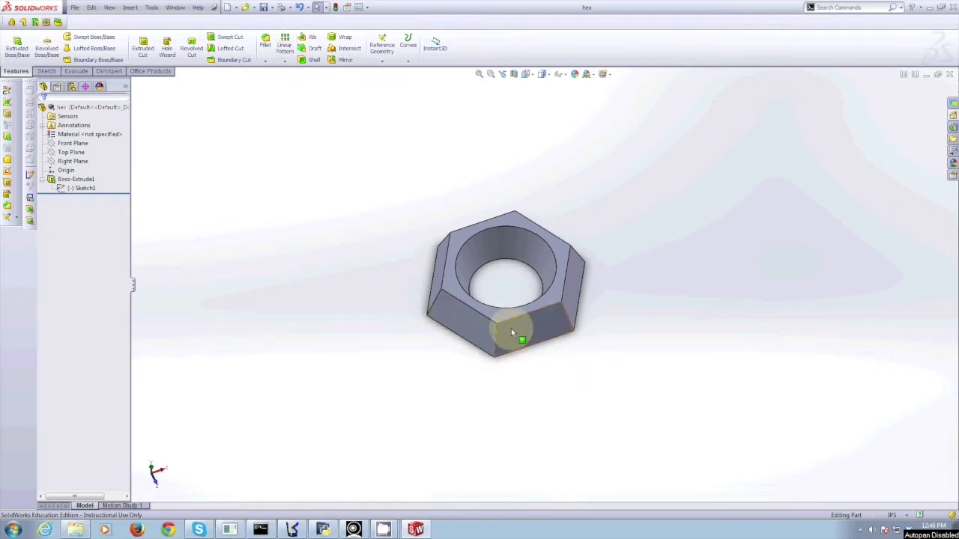
click(75, 7)
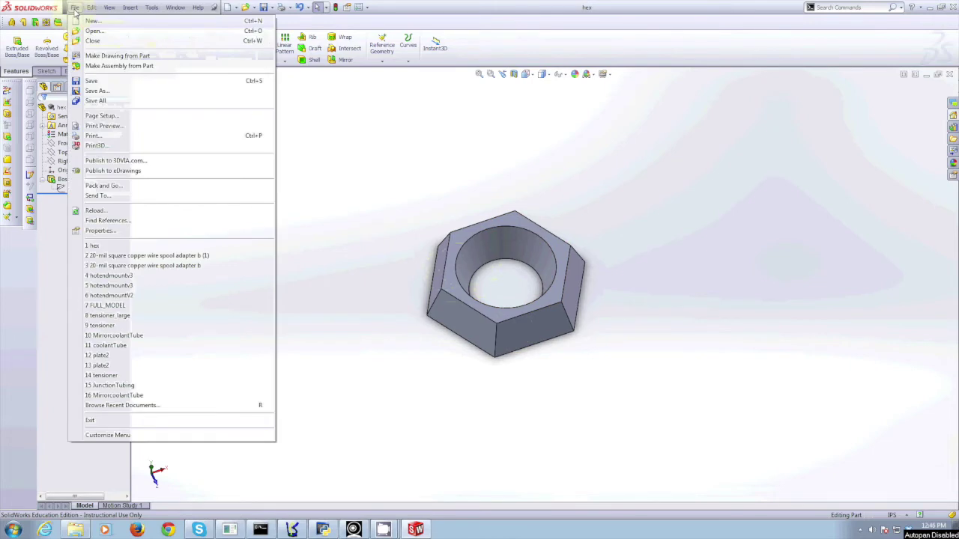
click(97, 90)
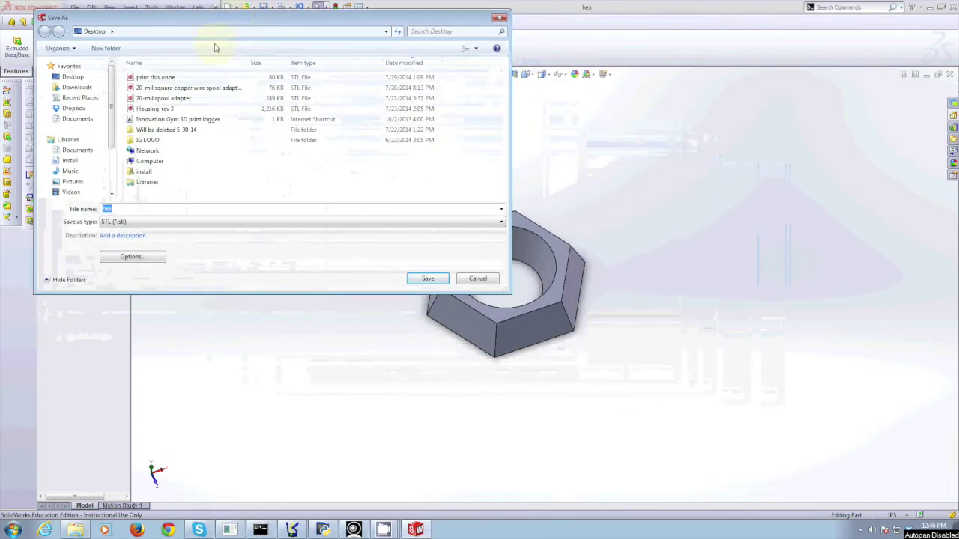
click(144, 257)
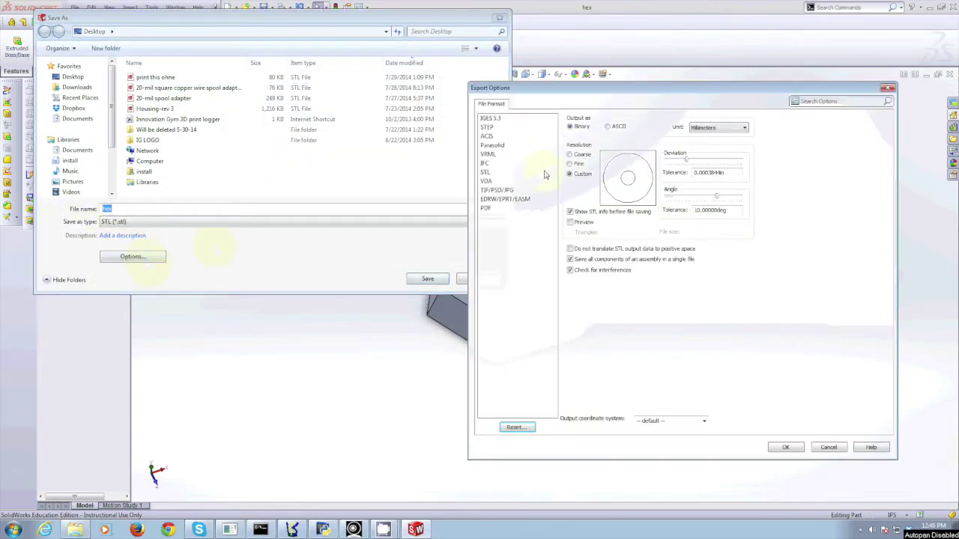
- Set STL export resolution to Fine and save the part as hex.STL on the Desktop
drag(637, 92, 183, 58)
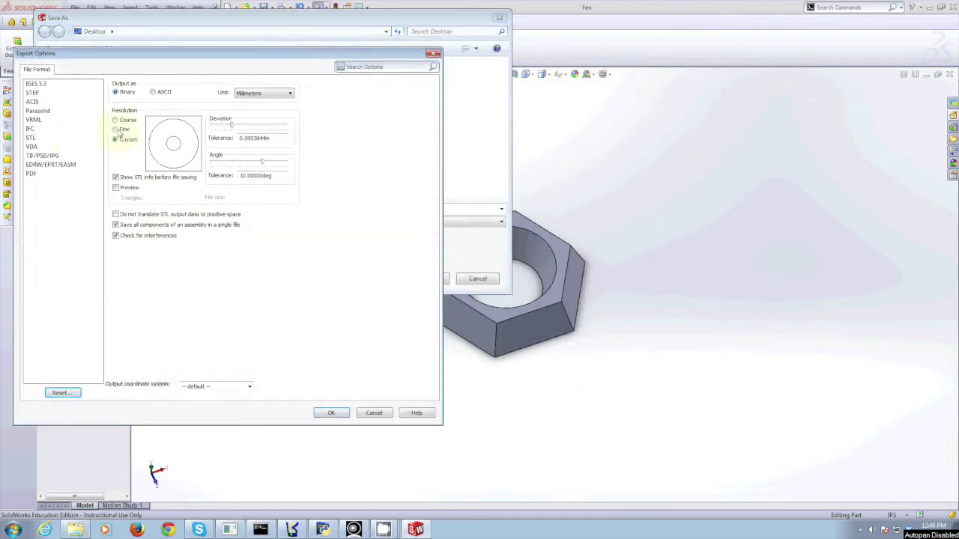
click(116, 119)
click(115, 139)
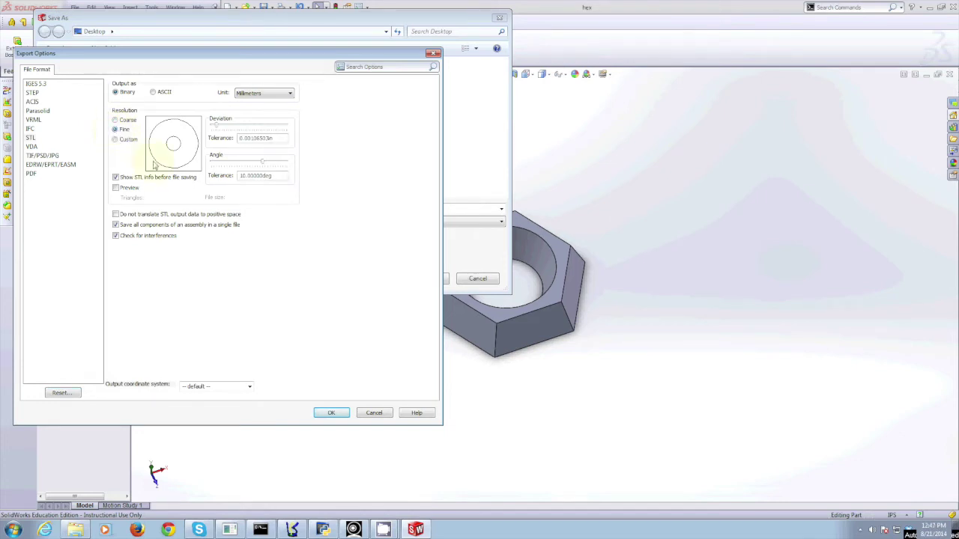
click(331, 412)
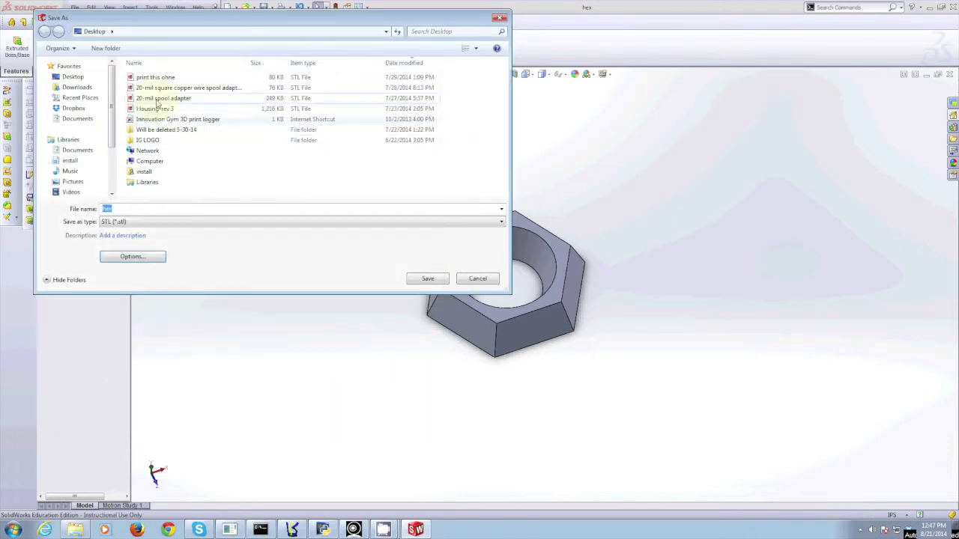
double_click(117, 210)
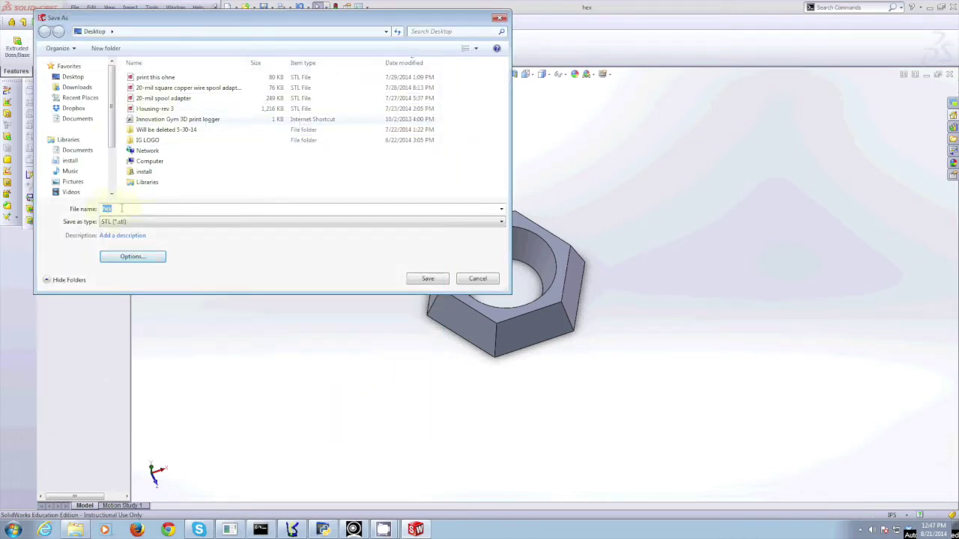
key(Return)
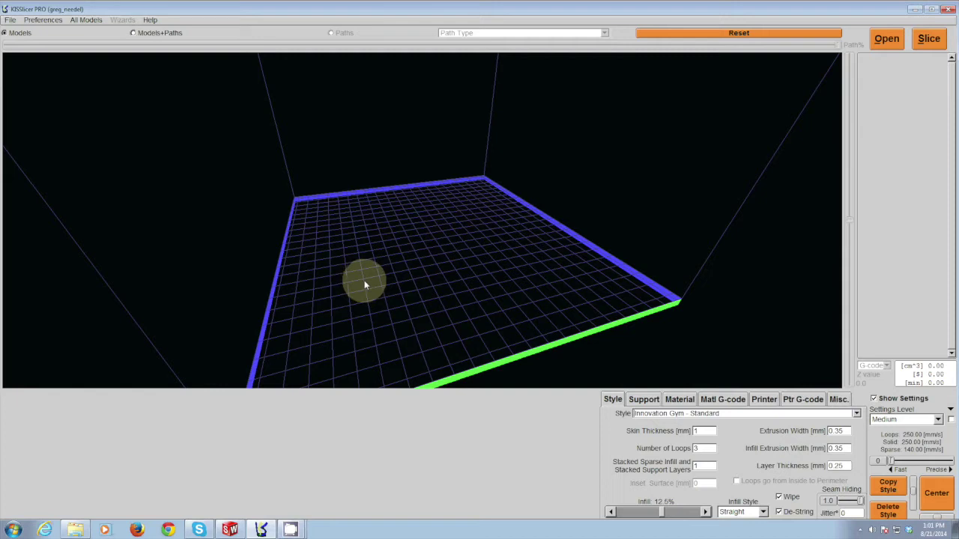
- Load the hex STL from the Desktop onto the KISSlicer build plate
click(11, 20)
click(23, 33)
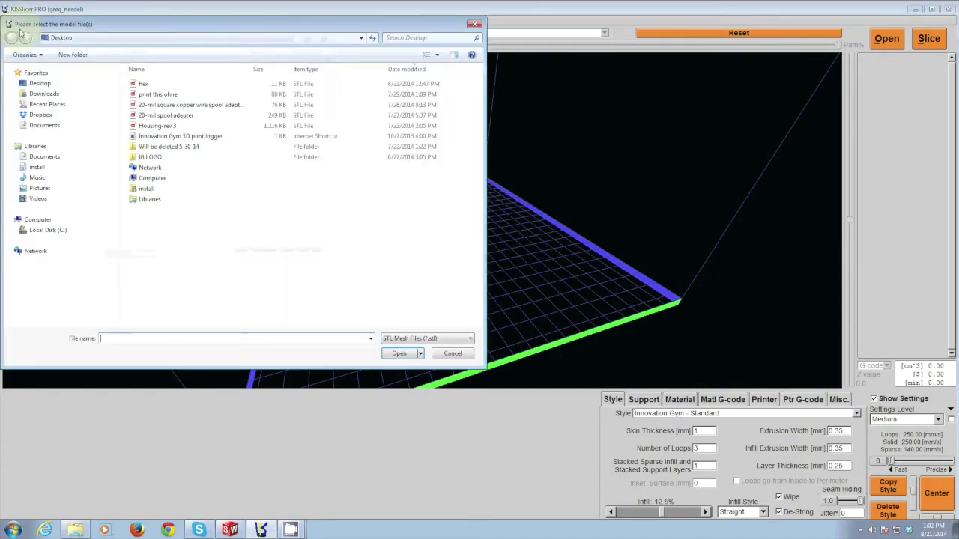
click(144, 85)
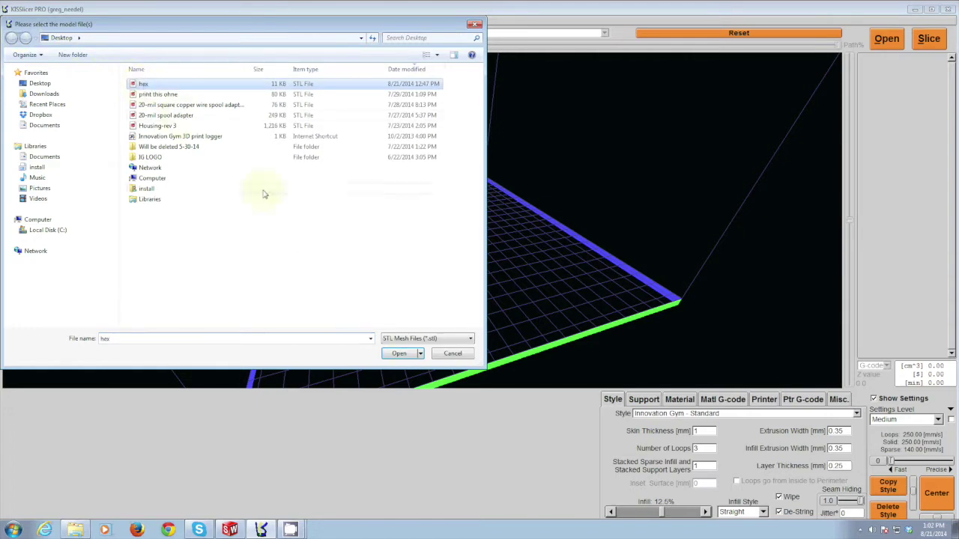
click(401, 353)
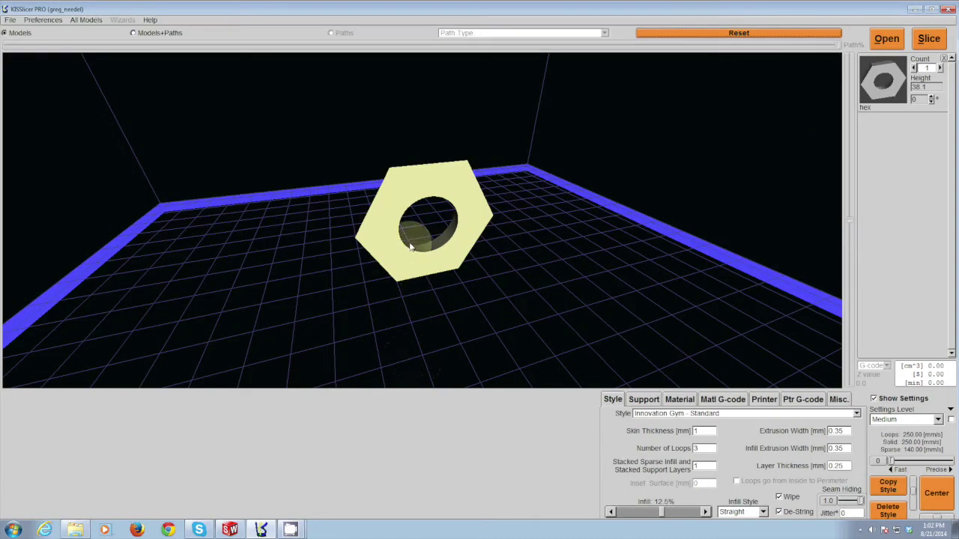
drag(413, 242, 424, 280)
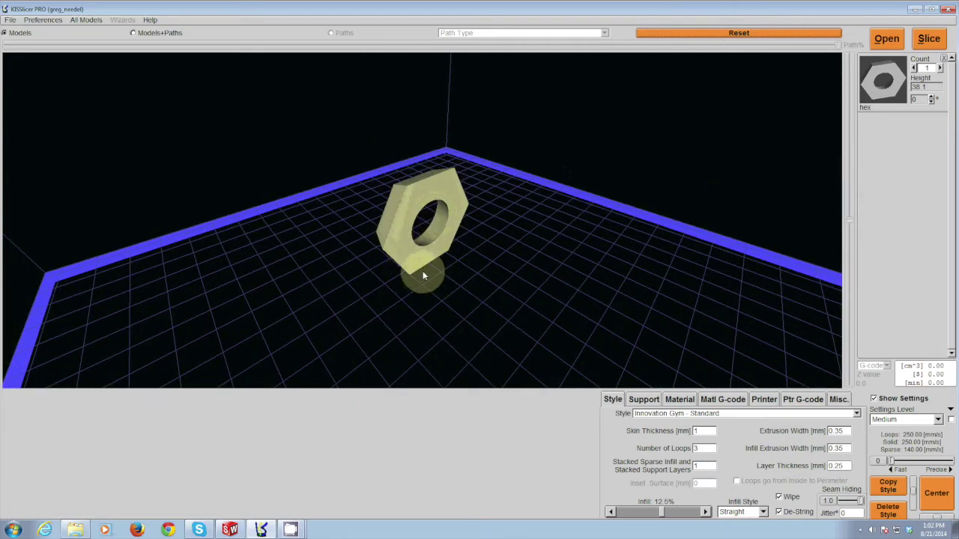
- Reorient the hex nut with Transform axes Y => Up so it lies flat
click(689, 184)
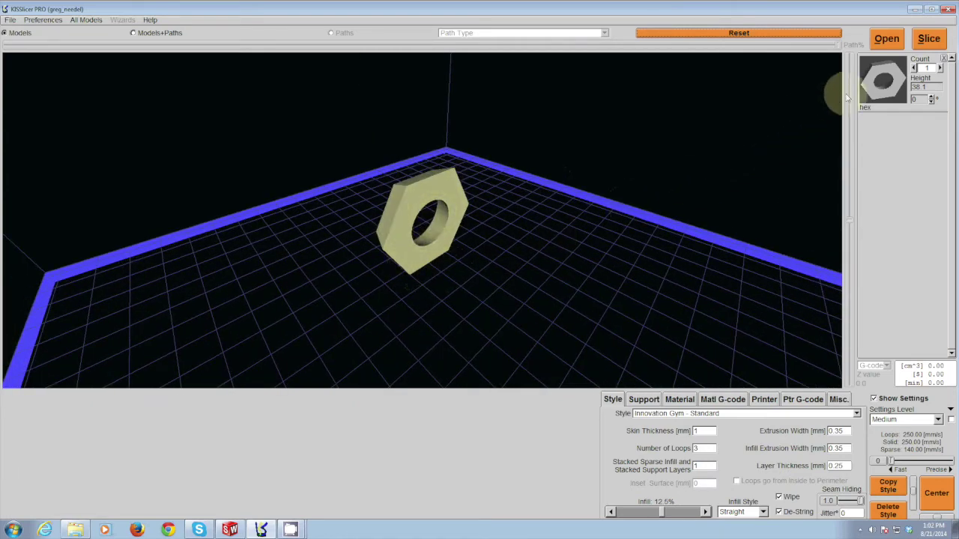
right_click(885, 87)
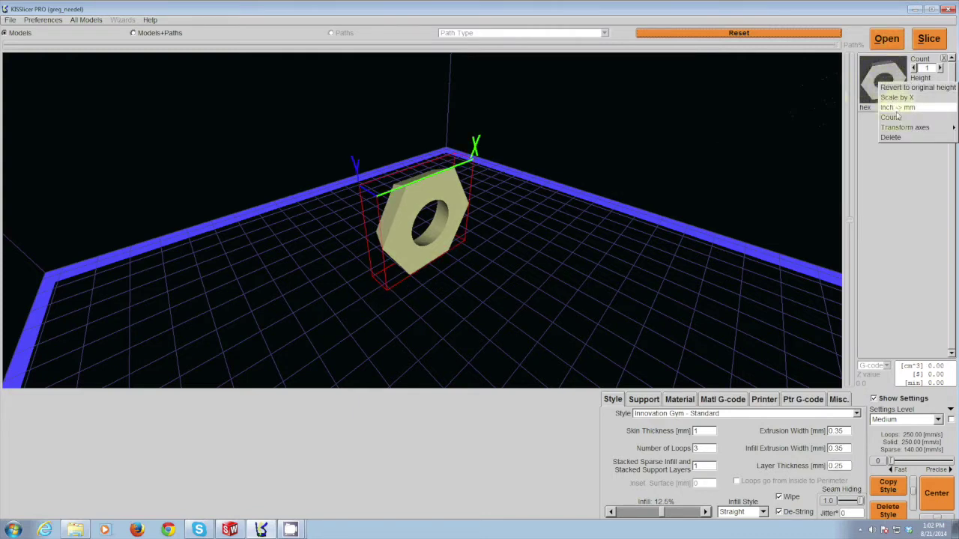
mouse_move(901, 128)
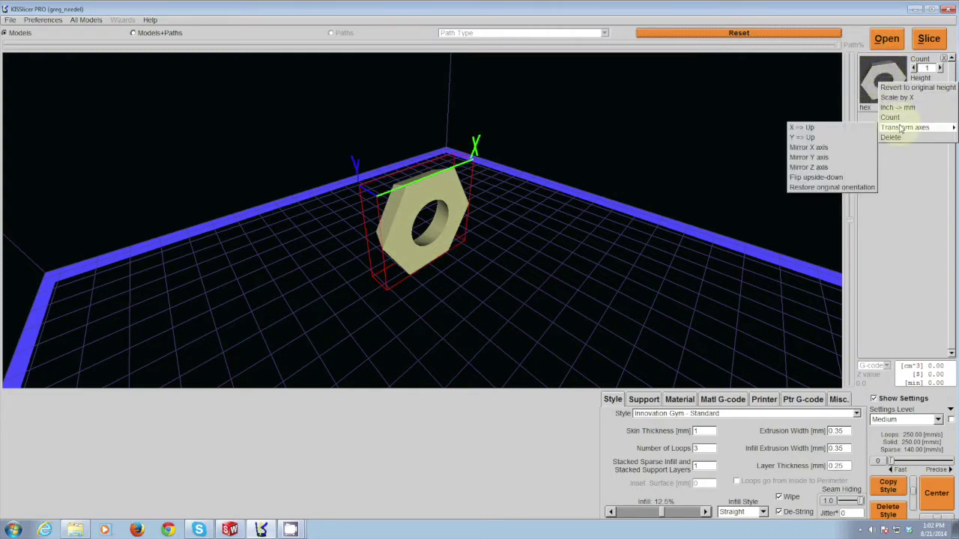
click(807, 138)
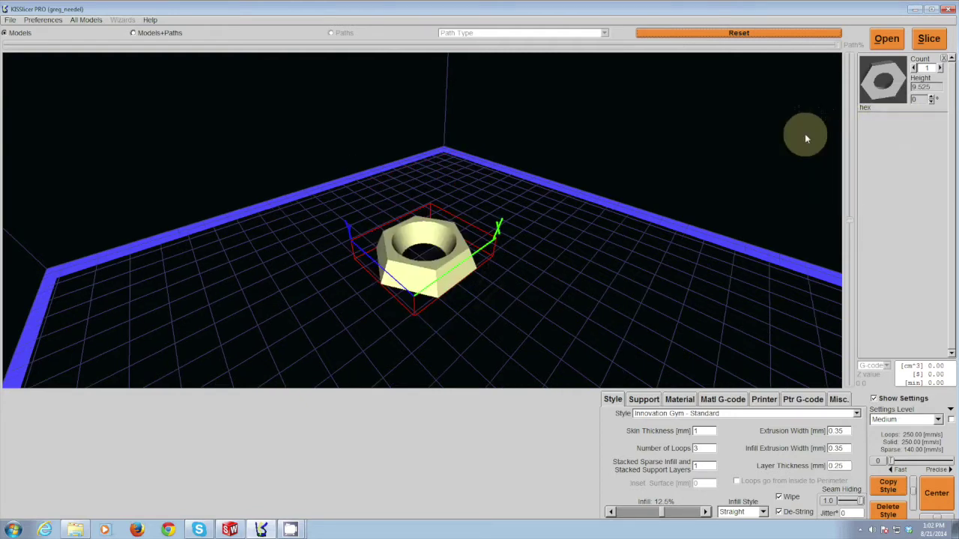
right_click(886, 85)
- Scale the hex nut to half size, then revert it to its original height
click(893, 95)
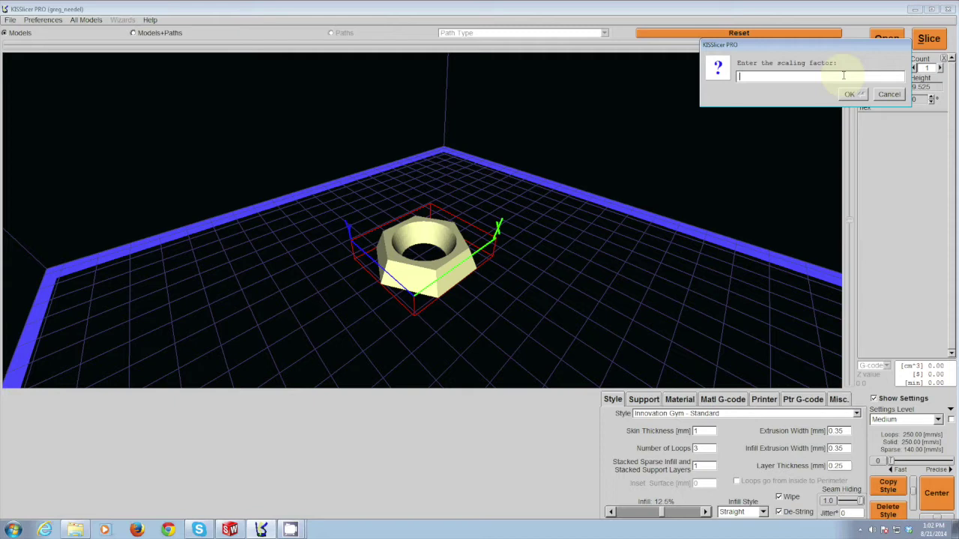
key(Return)
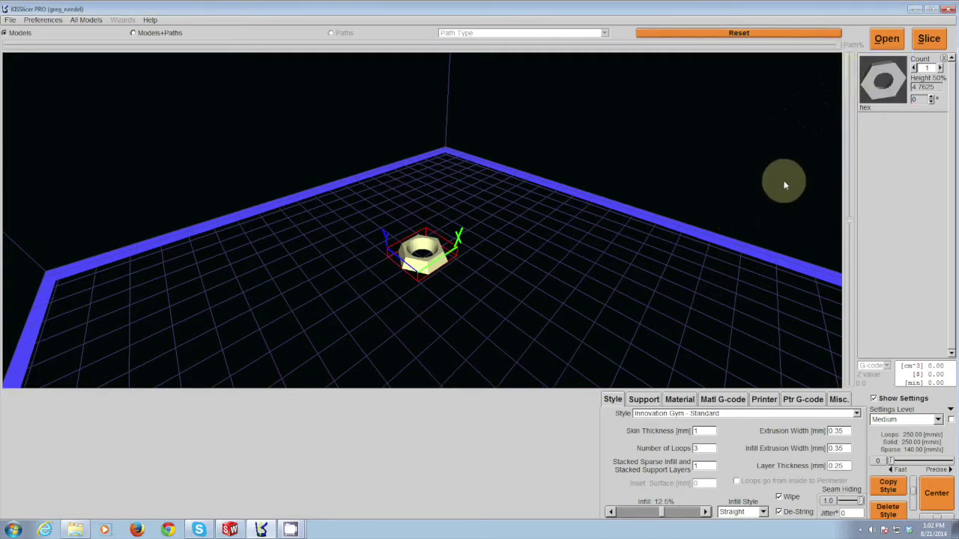
right_click(884, 75)
click(906, 72)
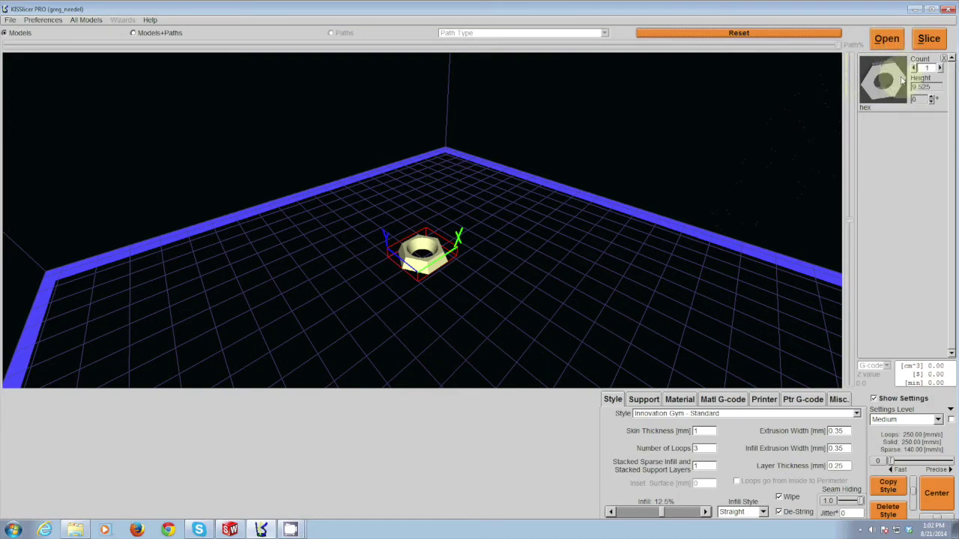
- Scale the nut by a factor of 2, then restore its original 9.525 mm height
right_click(882, 71)
click(897, 82)
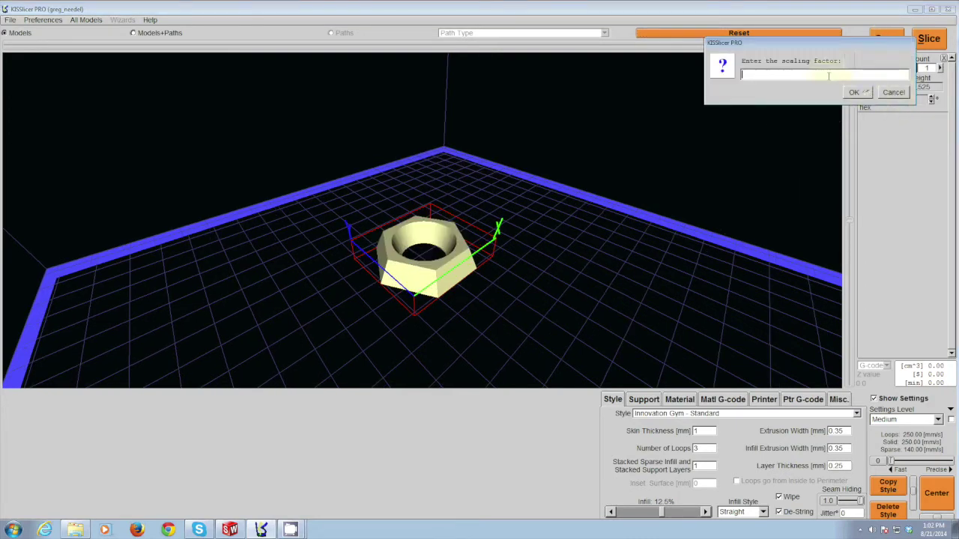
text(2)
key(Return)
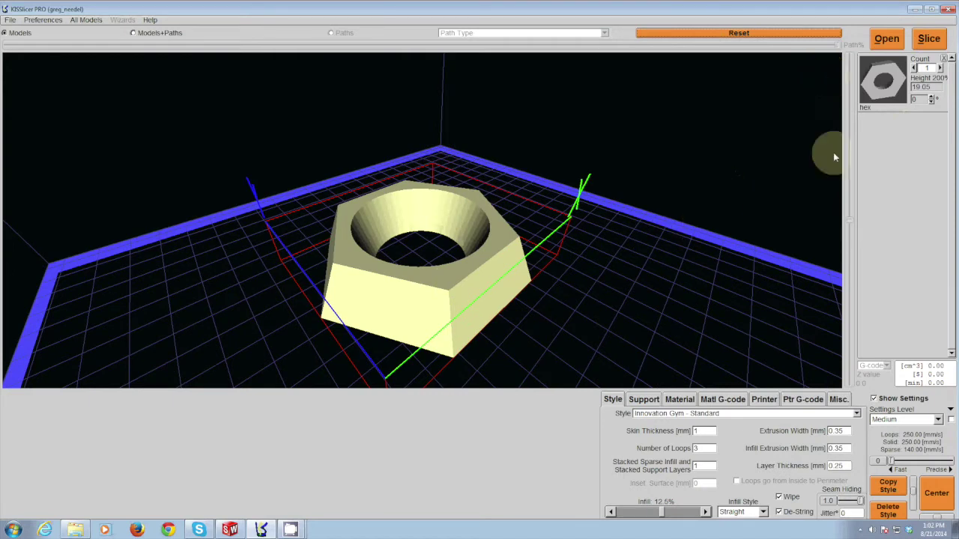
right_click(891, 81)
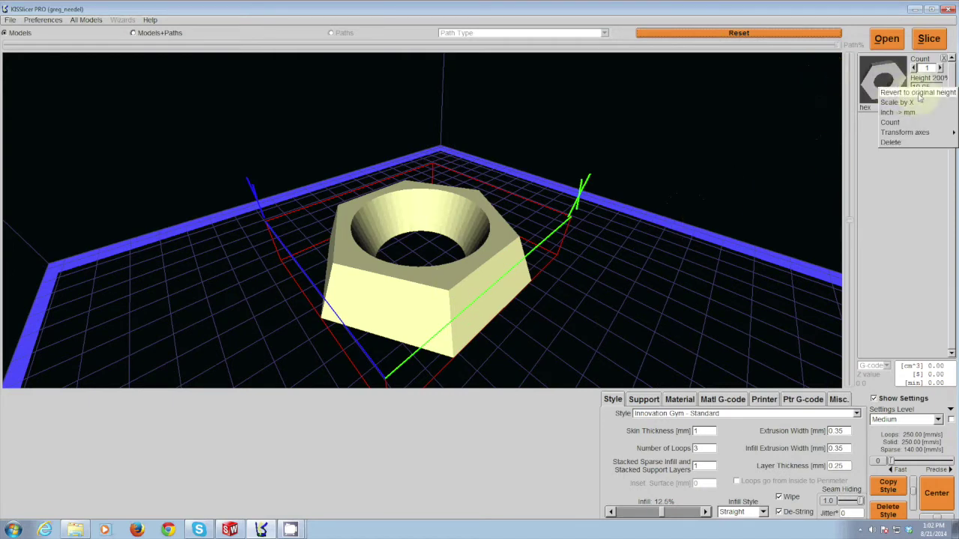
click(911, 93)
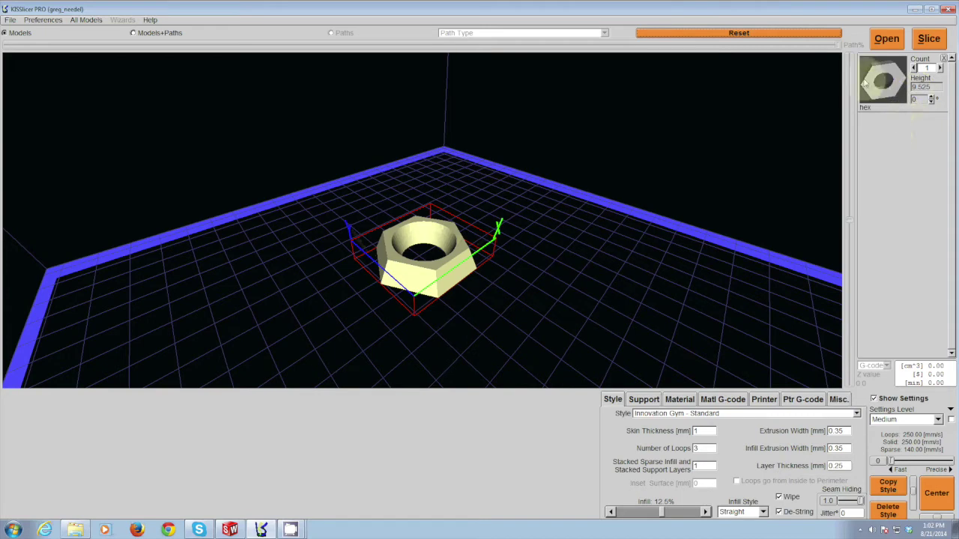
click(939, 67)
click(939, 67)
click(939, 67)
click(939, 68)
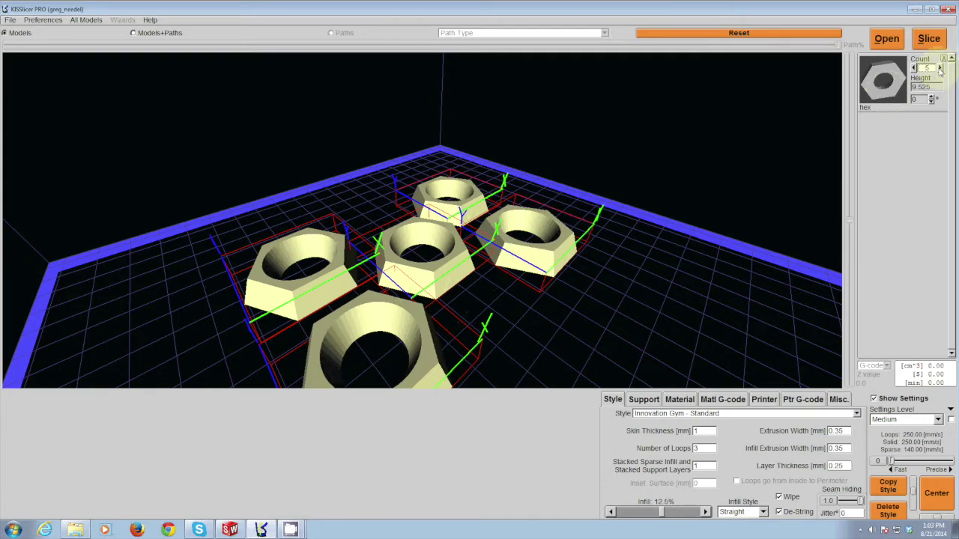
click(913, 68)
click(913, 67)
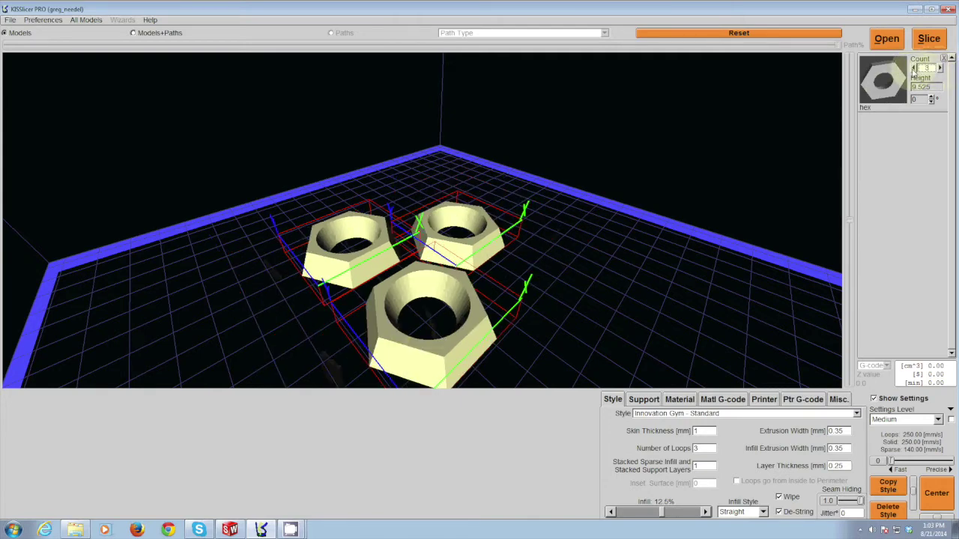
click(913, 67)
click(913, 68)
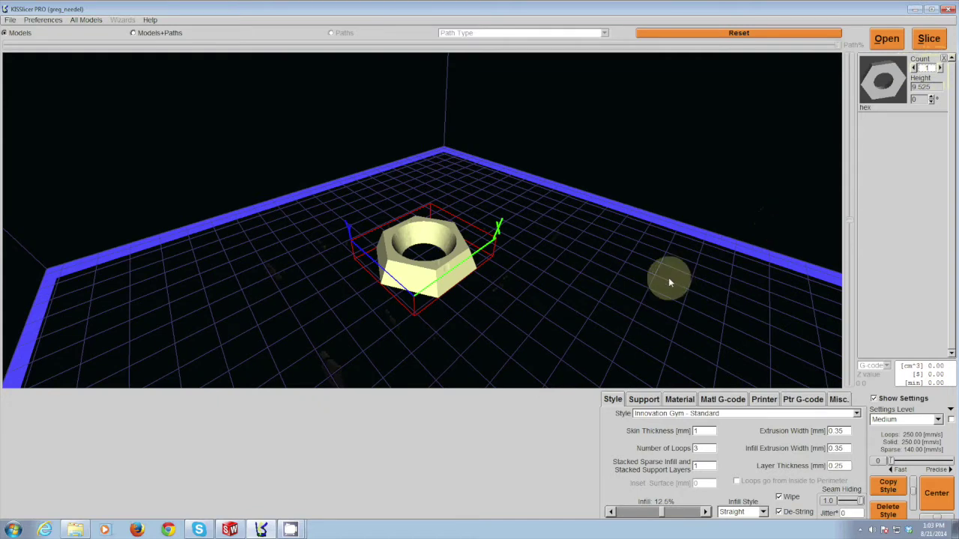
click(10, 19)
click(16, 31)
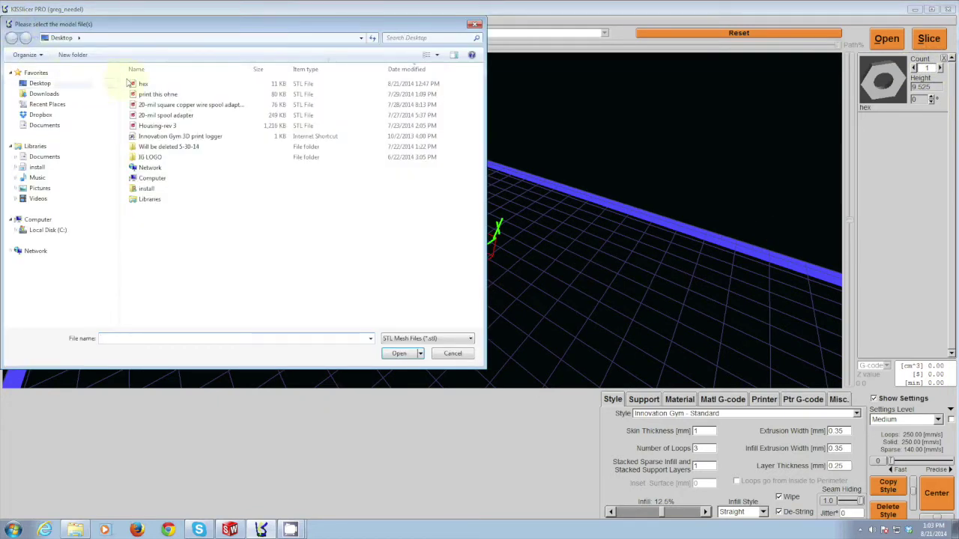
click(166, 127)
click(177, 117)
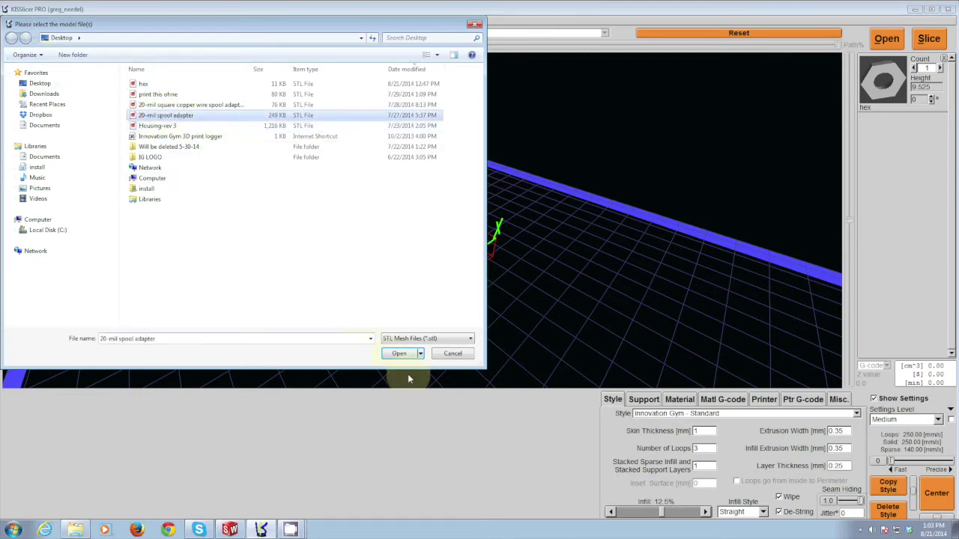
click(400, 353)
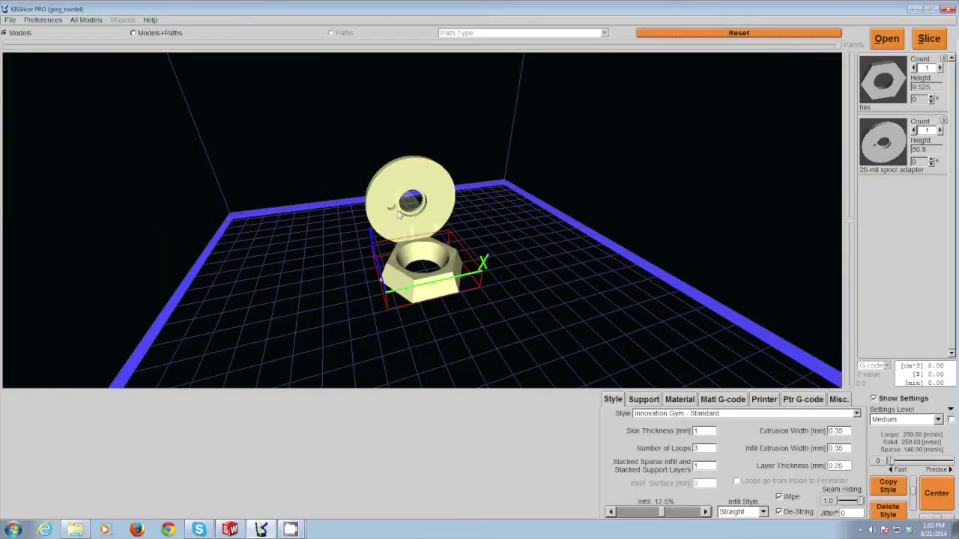
drag(404, 214, 435, 219)
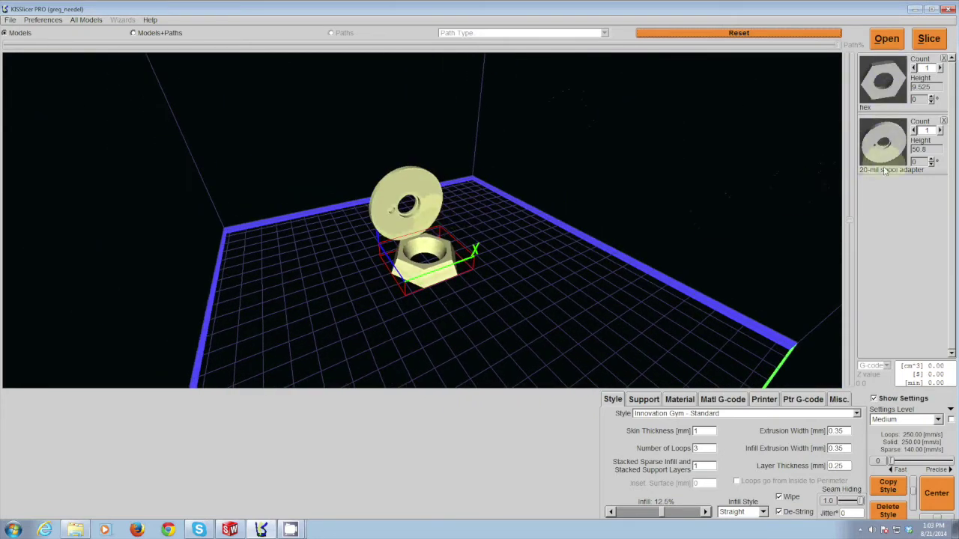
click(943, 121)
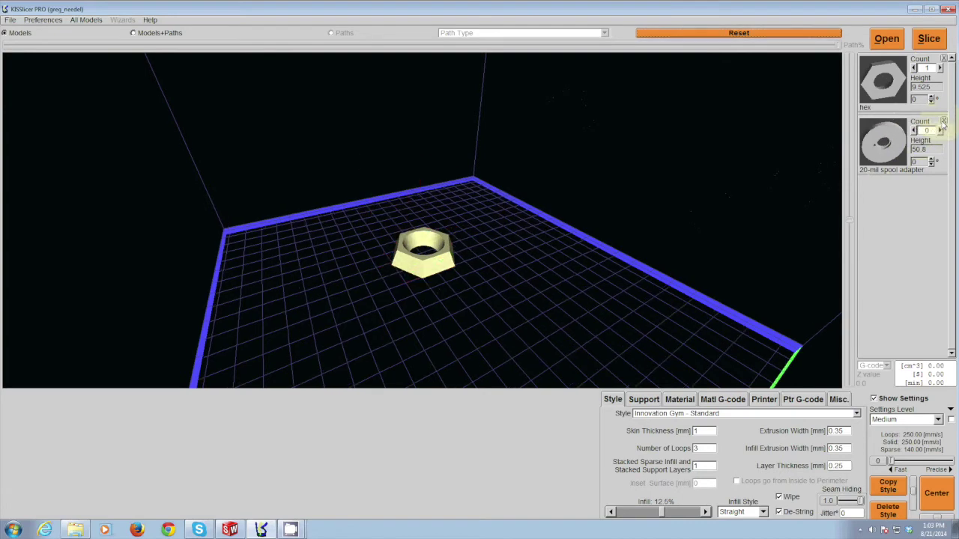
drag(570, 271, 423, 284)
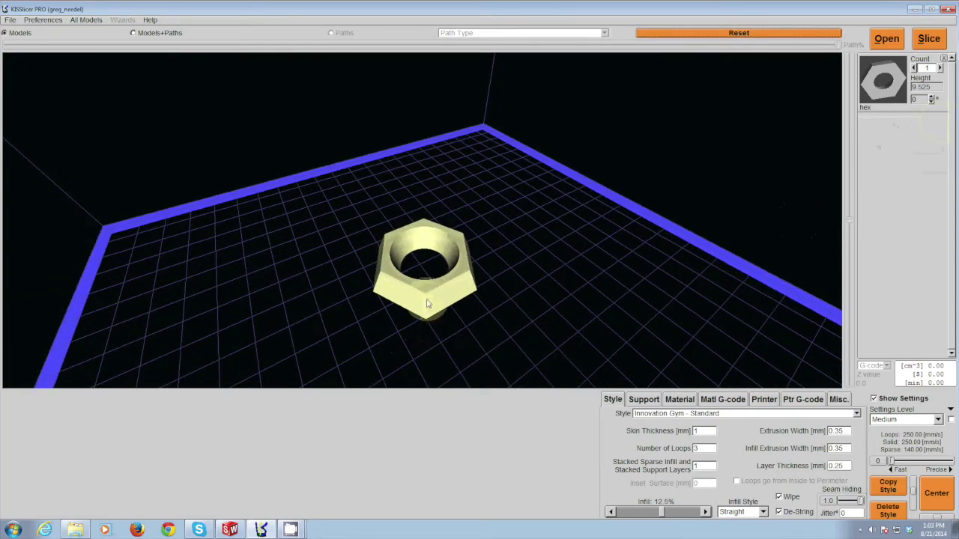
click(359, 249)
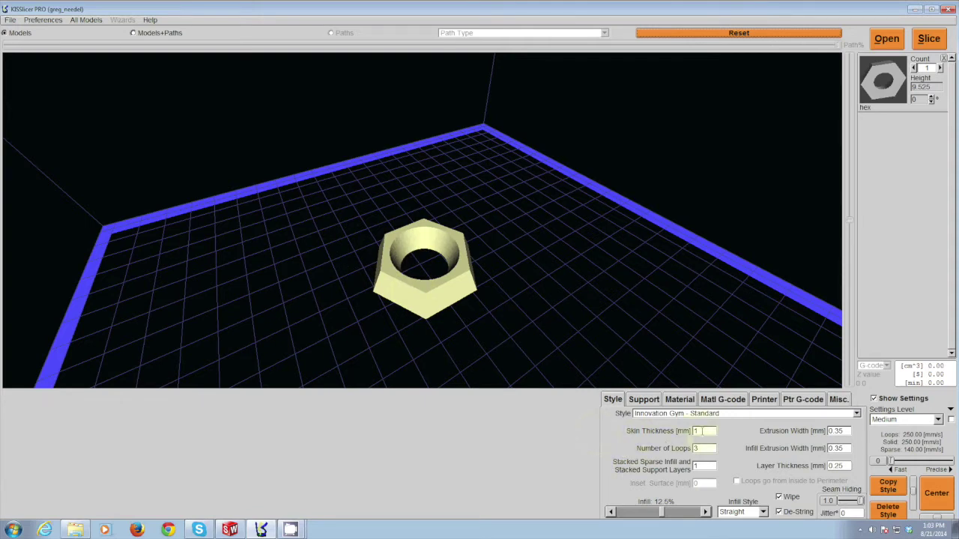
click(662, 514)
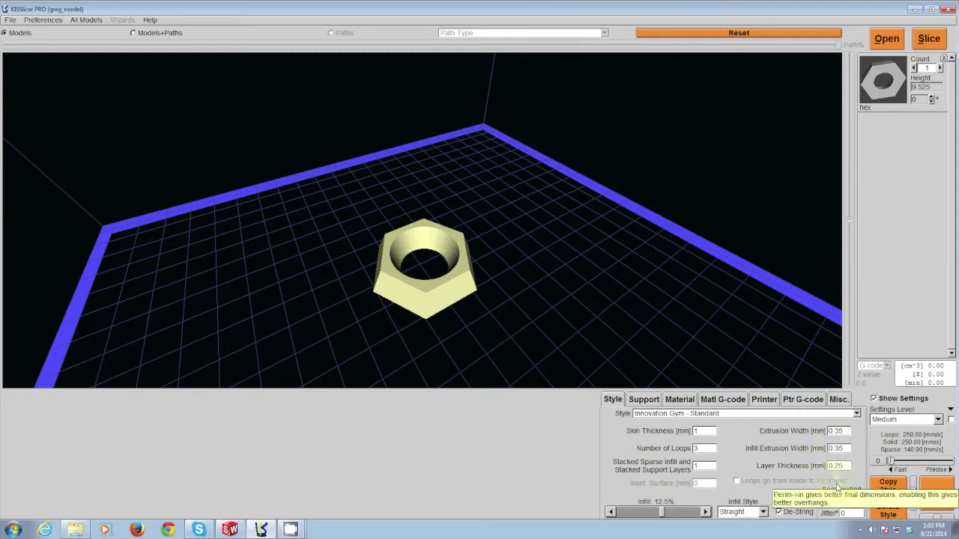
click(651, 414)
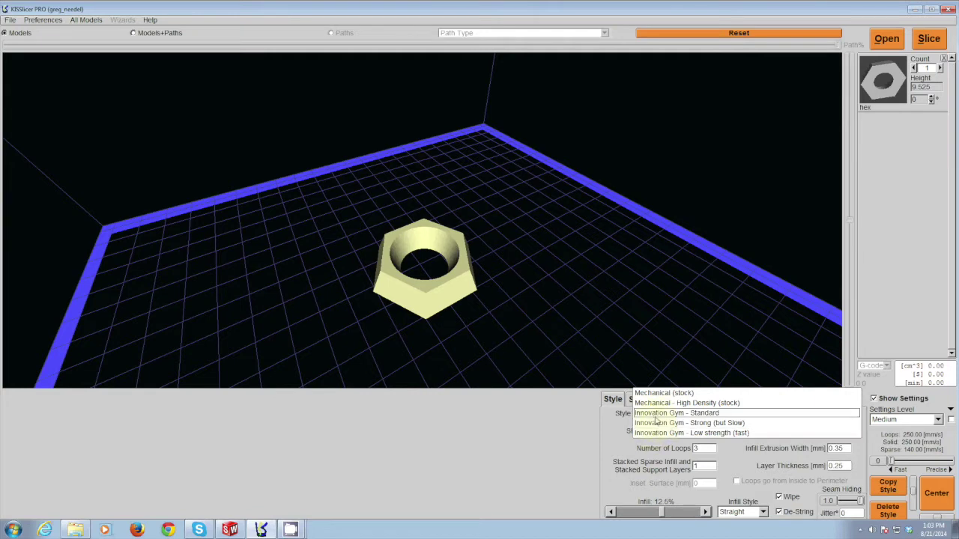
click(656, 416)
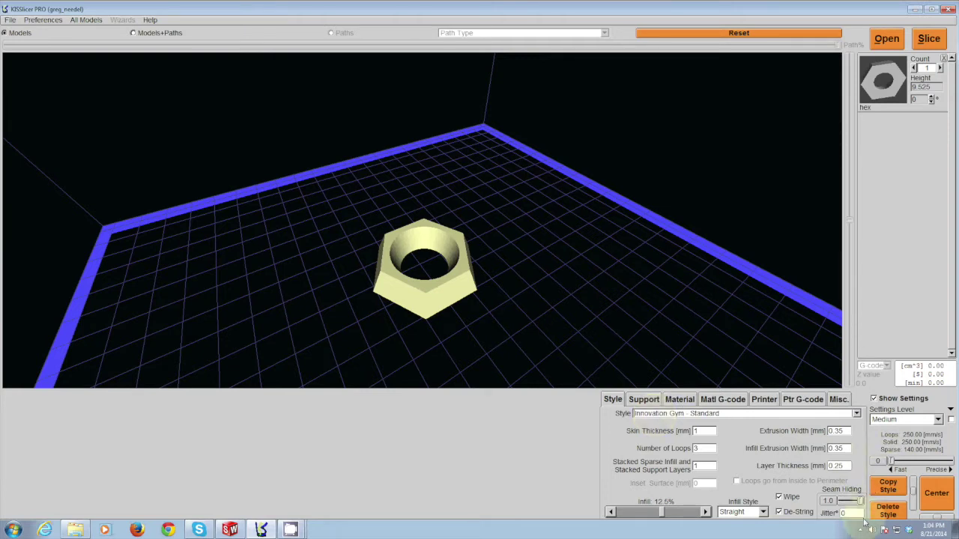
click(635, 398)
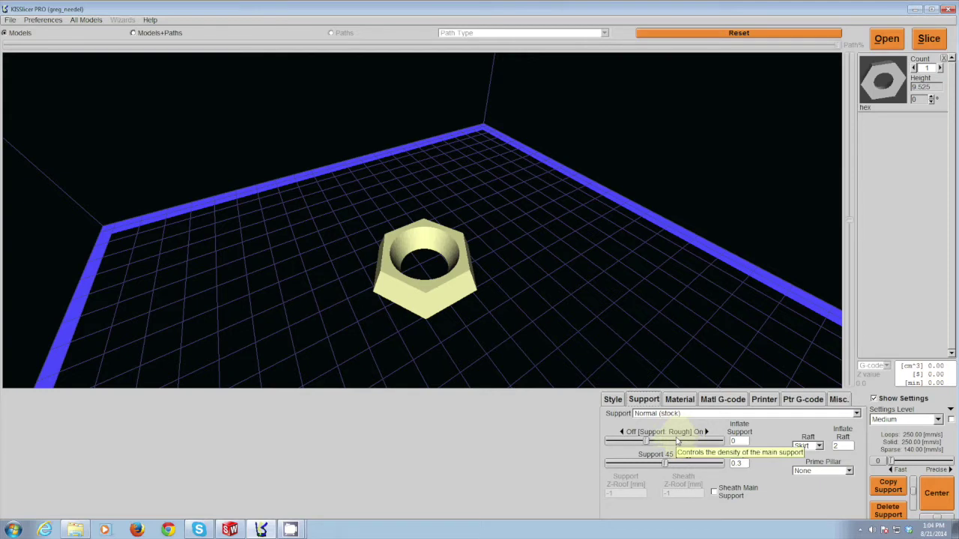
- Set the support density to Rough, keeping the 45 deg angle and 0.3 gap
mouse_move(646, 441)
mouse_down()
mouse_move(701, 443)
mouse_move(639, 447)
mouse_up()
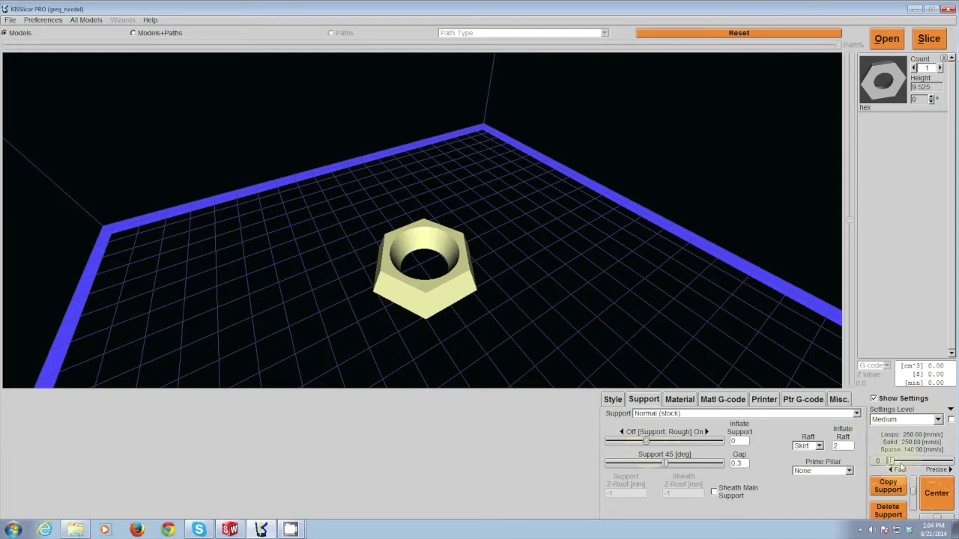
- Set the Fast/Precise print speed level to 42, giving 161.80 mm/s loop speed
mouse_move(891, 461)
mouse_down()
mouse_move(954, 466)
mouse_move(892, 468)
mouse_up()
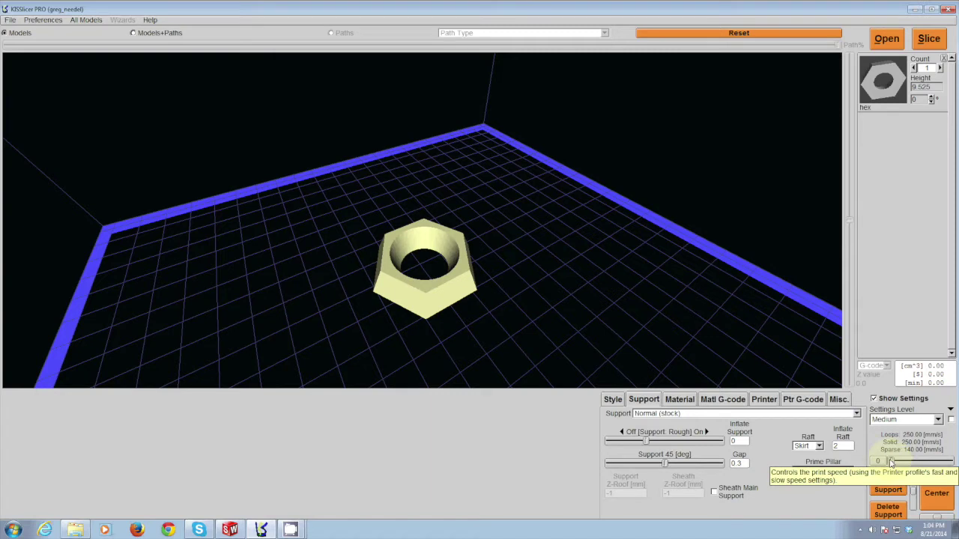
drag(891, 463, 917, 469)
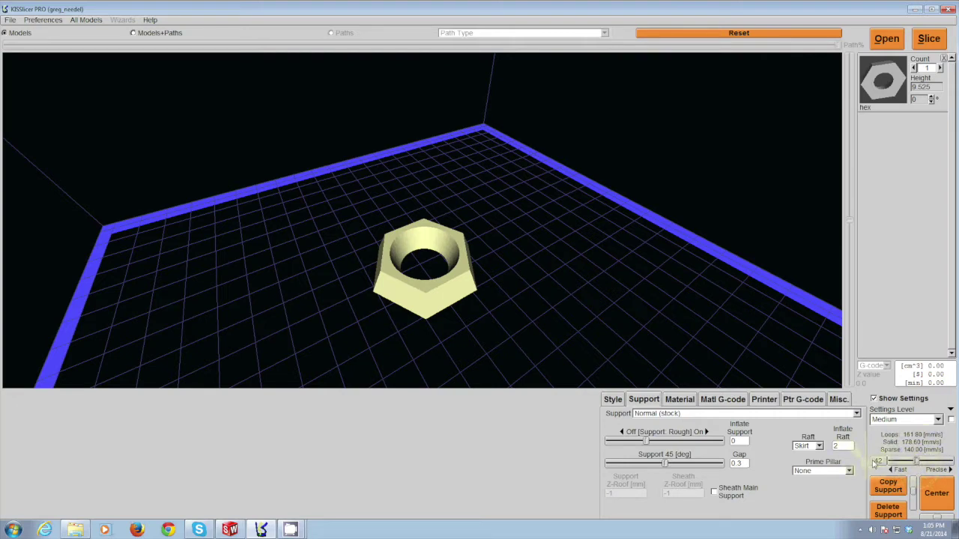
- Slice the hex nut and save the G-code as hex(0) on the Desktop
click(932, 45)
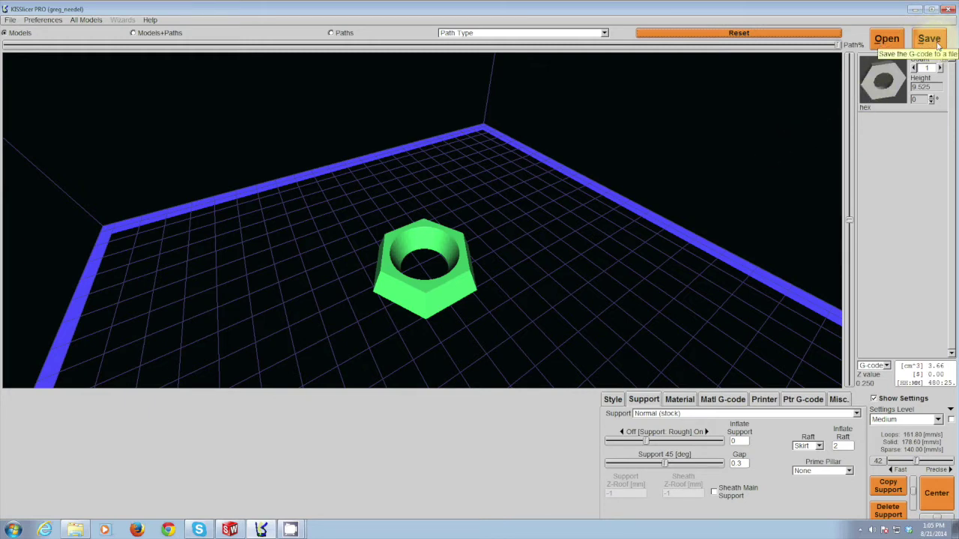
click(936, 45)
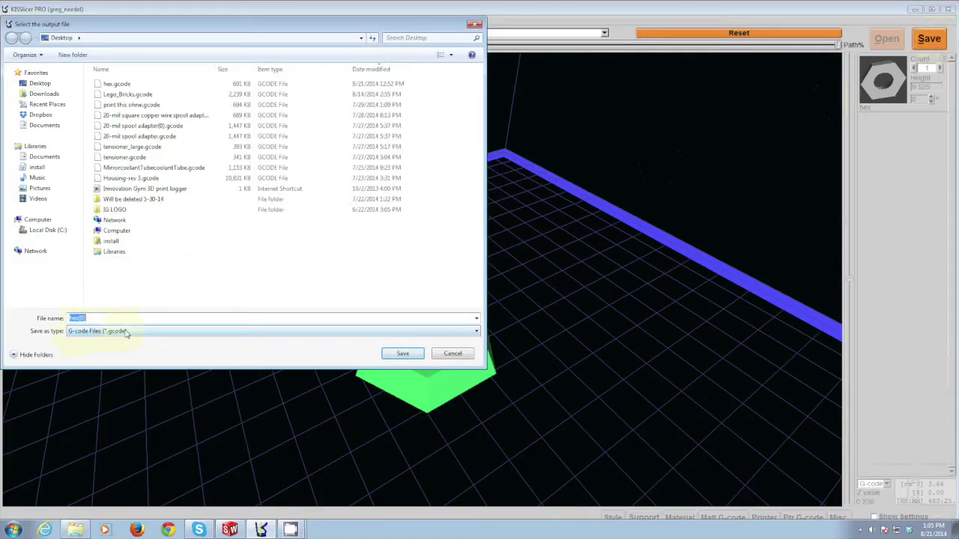
click(406, 356)
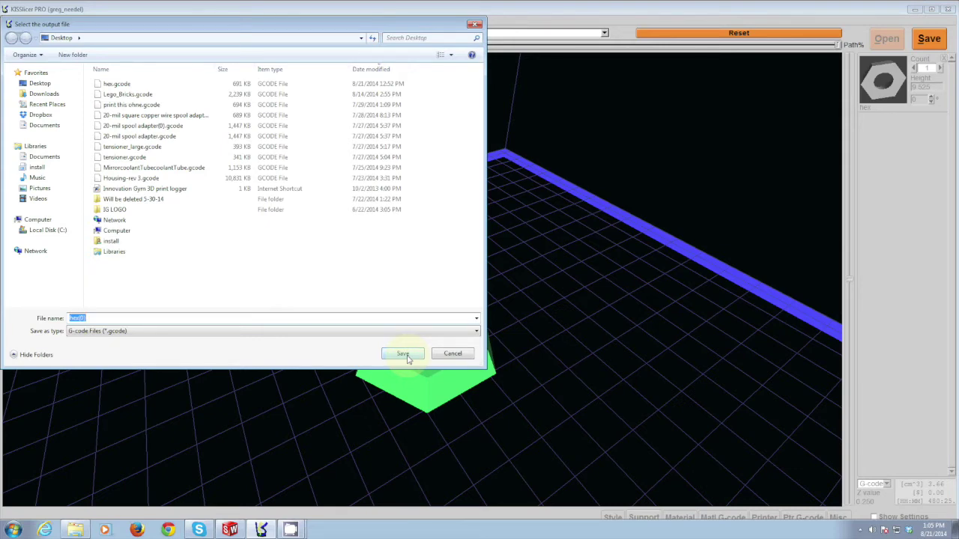
click(406, 356)
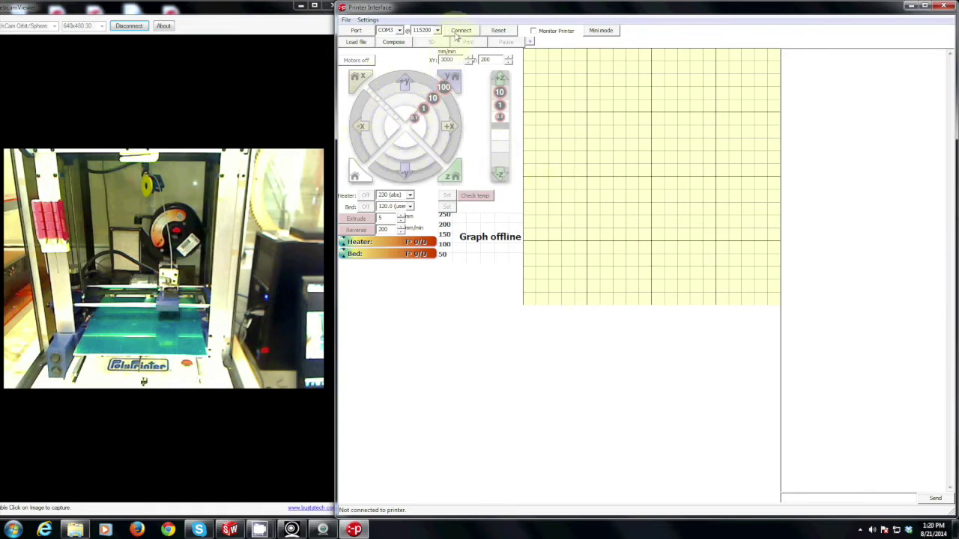
- Connect to the 3D printer on COM3 at 115200 baud so it reports online
click(462, 31)
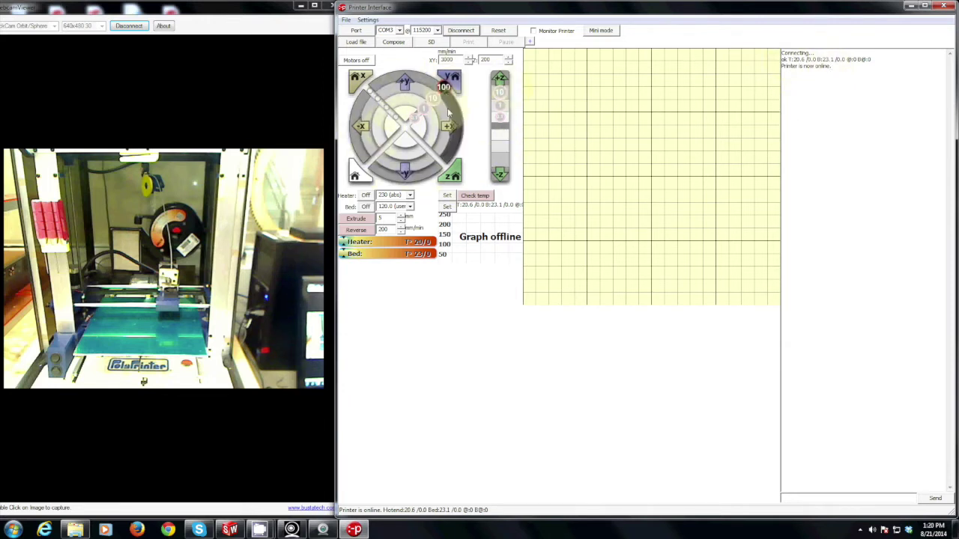
- Jog the print head 10 mm in -X, the bed 10 mm in Z, then 10 mm back in +X
click(366, 135)
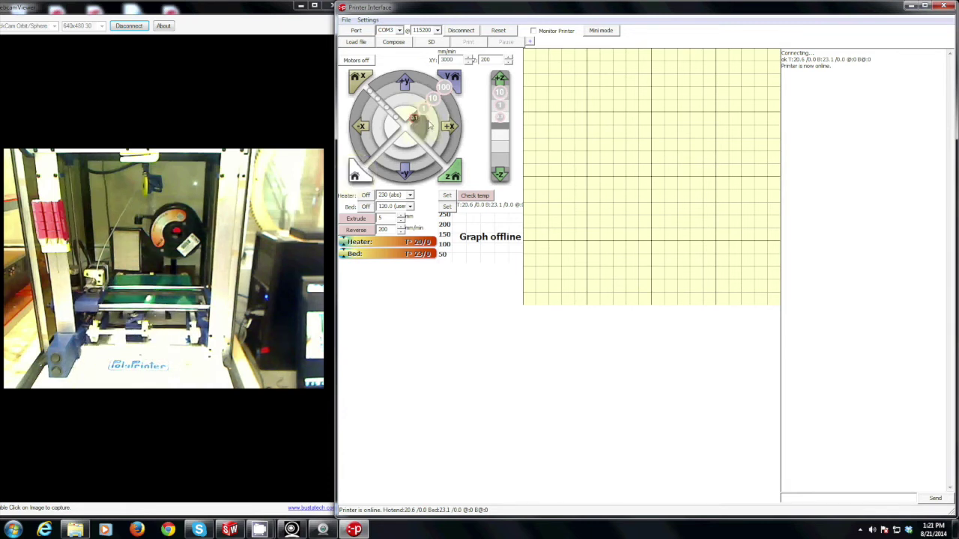
click(500, 92)
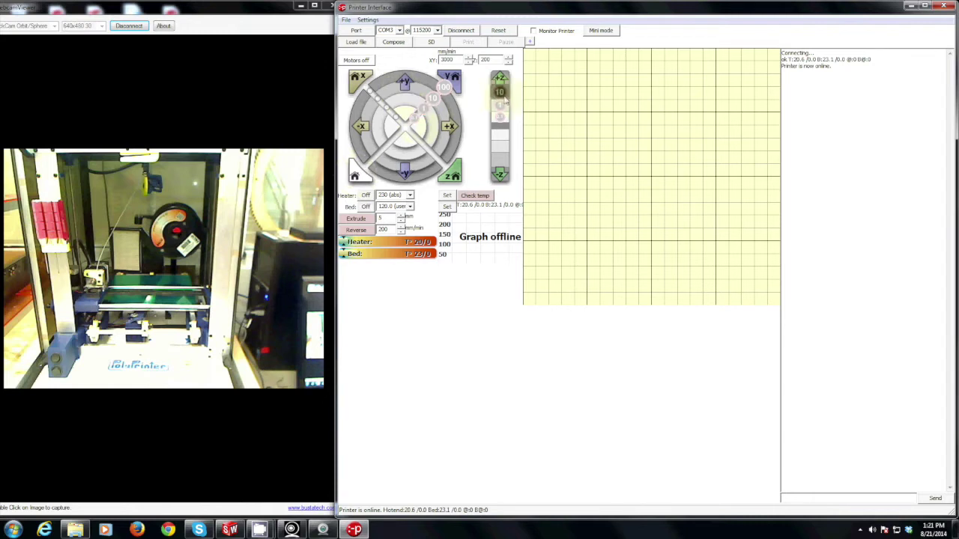
click(448, 128)
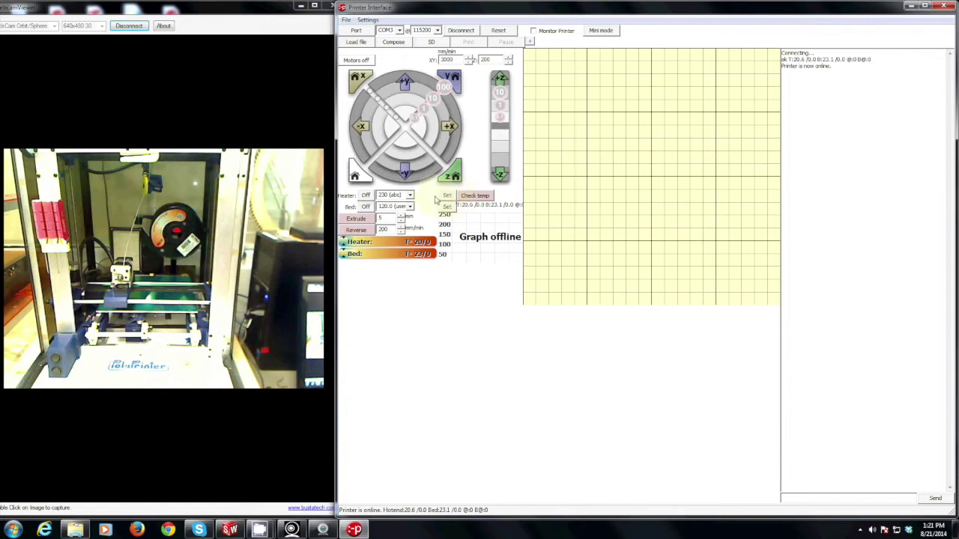
- Set the nozzle target to 230 °C and the bed to 120 °C, then turn on Monitor Printer
click(447, 196)
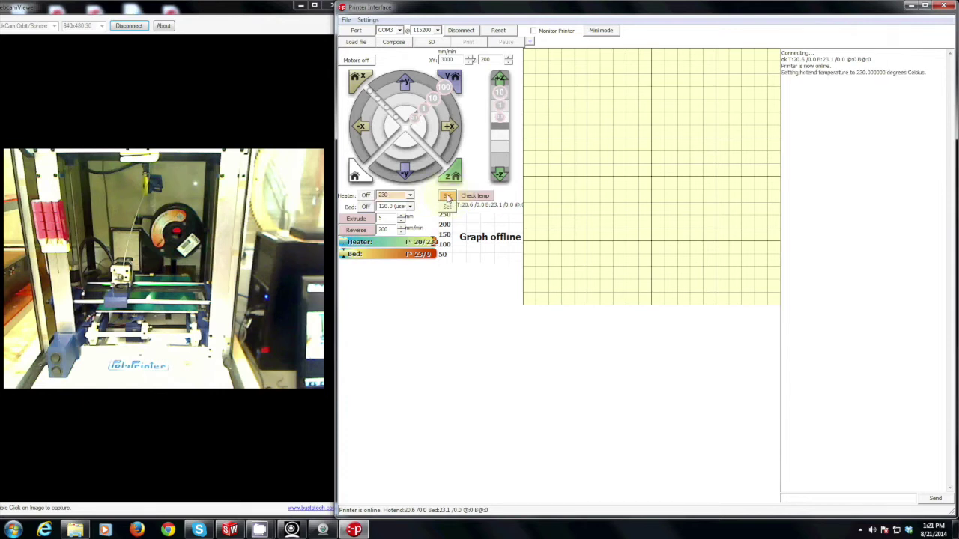
click(447, 206)
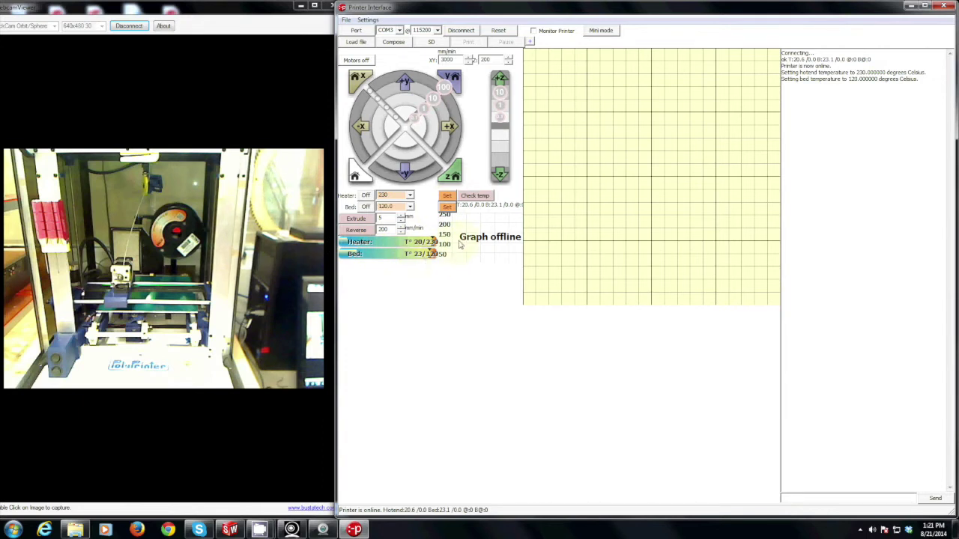
click(533, 31)
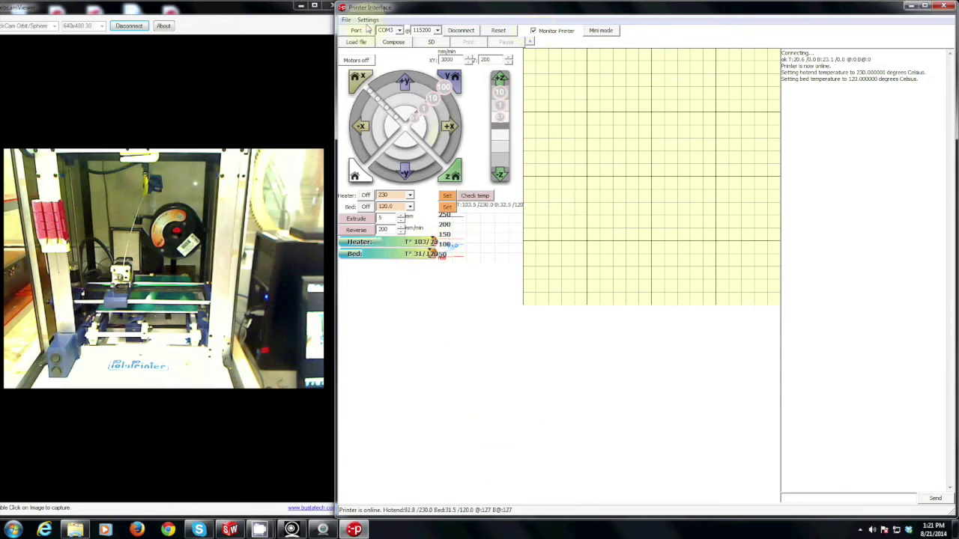
- Load hex(0).gcode from the Desktop to preview the hex nut at 44 layers
click(346, 19)
click(361, 31)
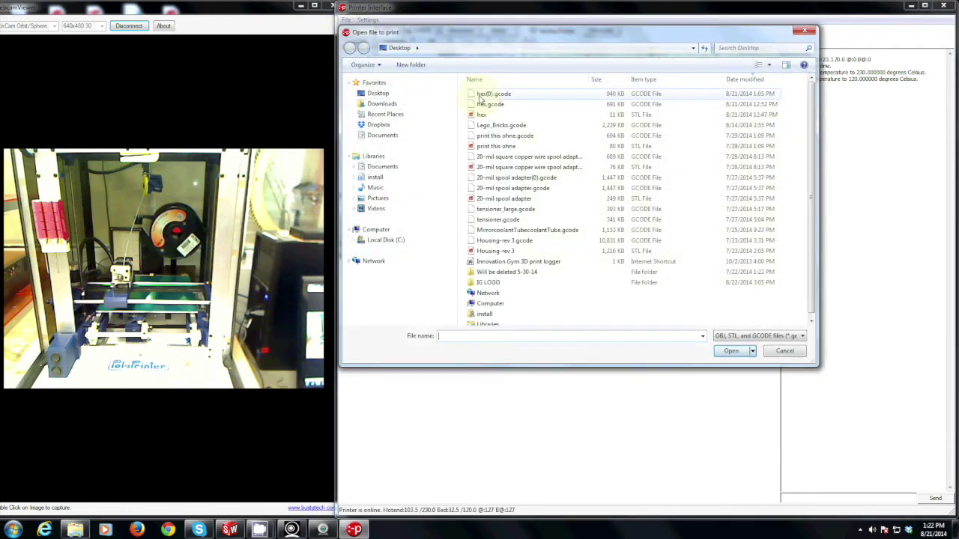
click(483, 94)
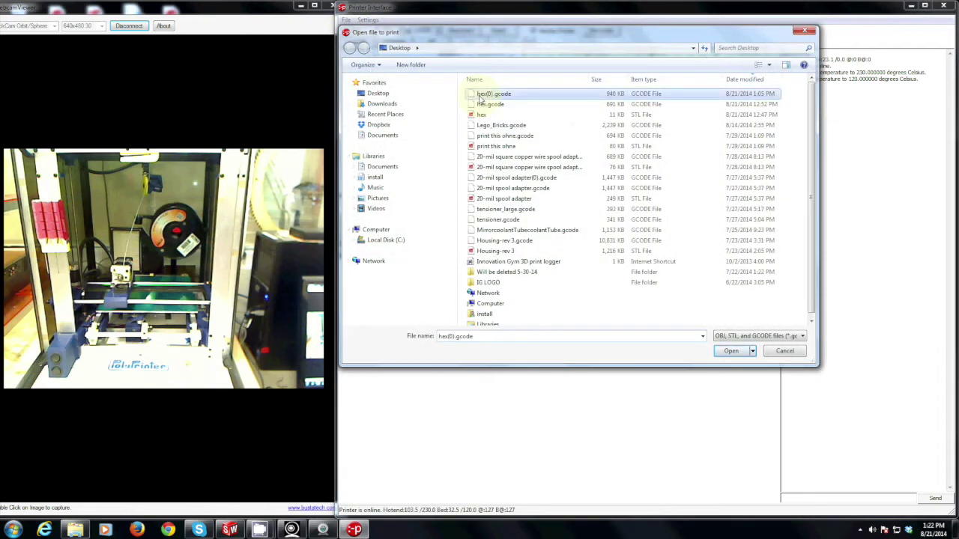
click(731, 351)
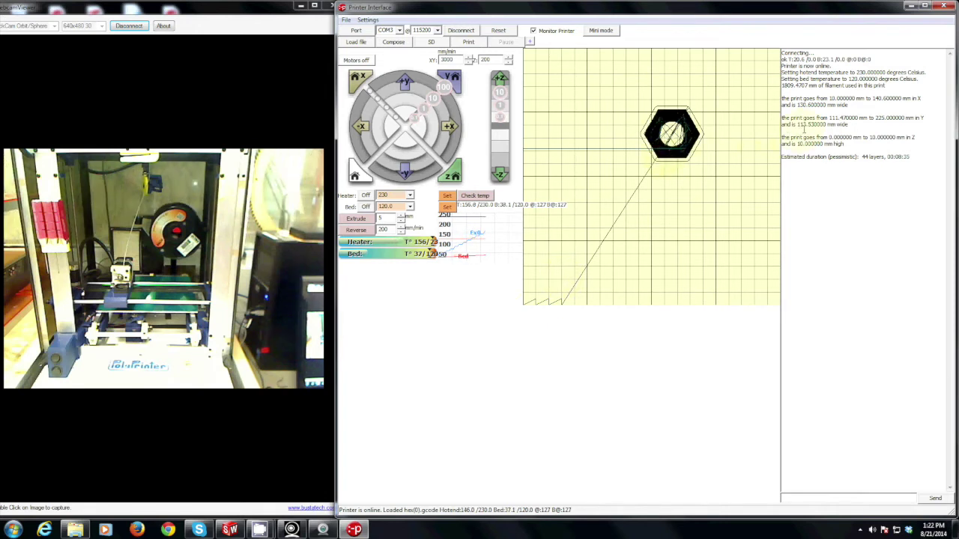
drag(859, 157, 916, 158)
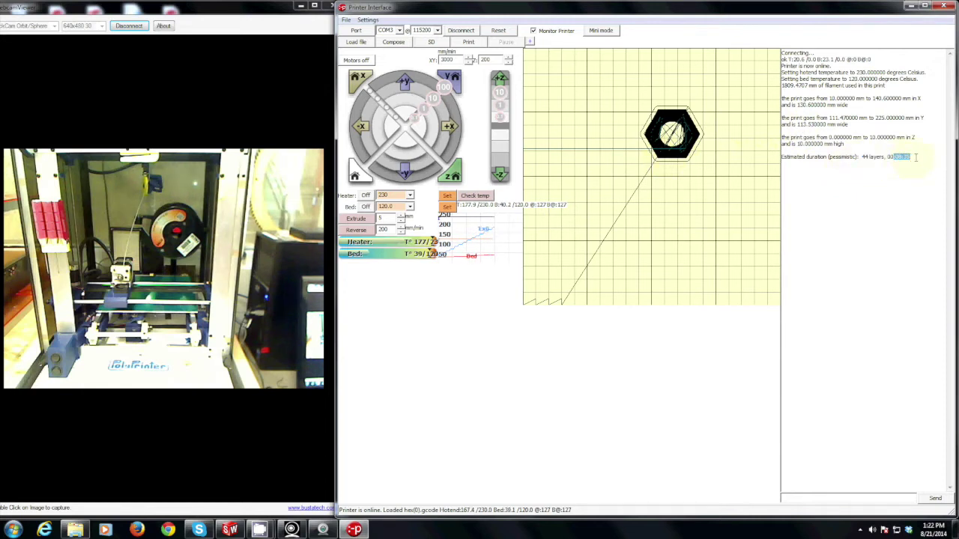
click(915, 157)
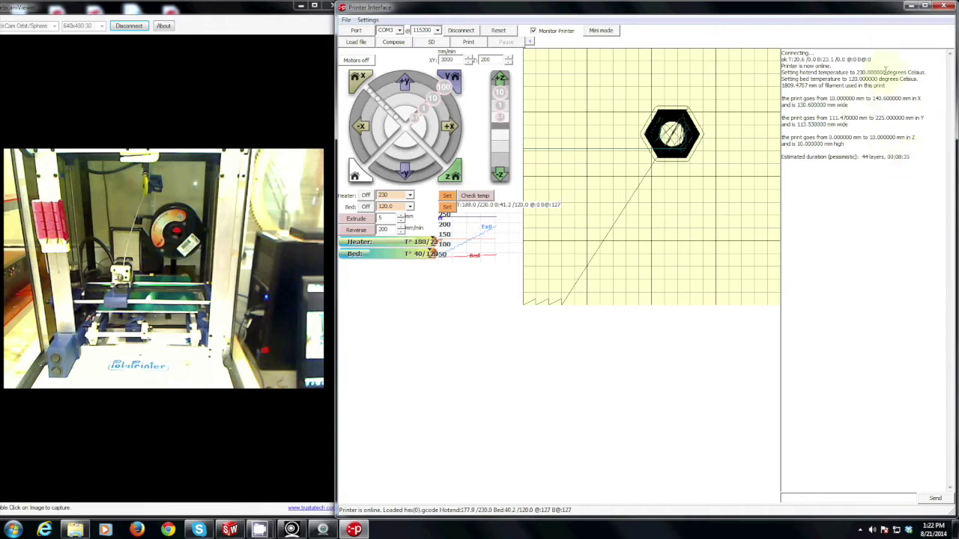
drag(783, 85, 862, 89)
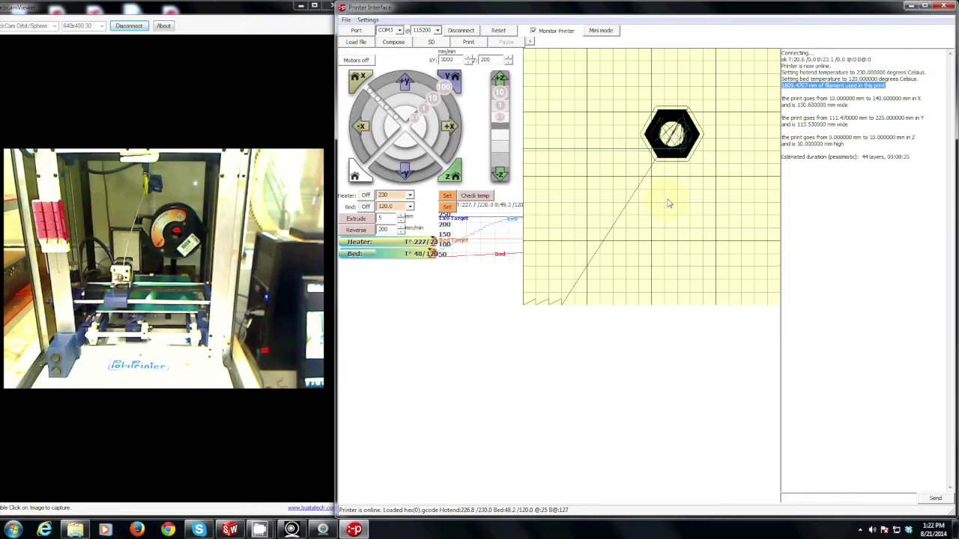
- Open the larger G-code layer preview, centred and enlarged
click(694, 203)
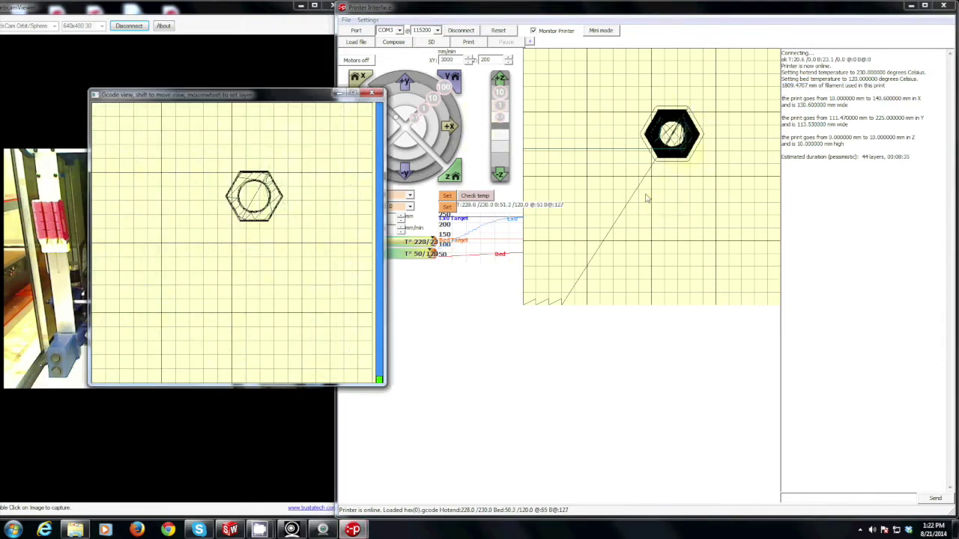
drag(268, 94, 493, 126)
drag(600, 408, 605, 416)
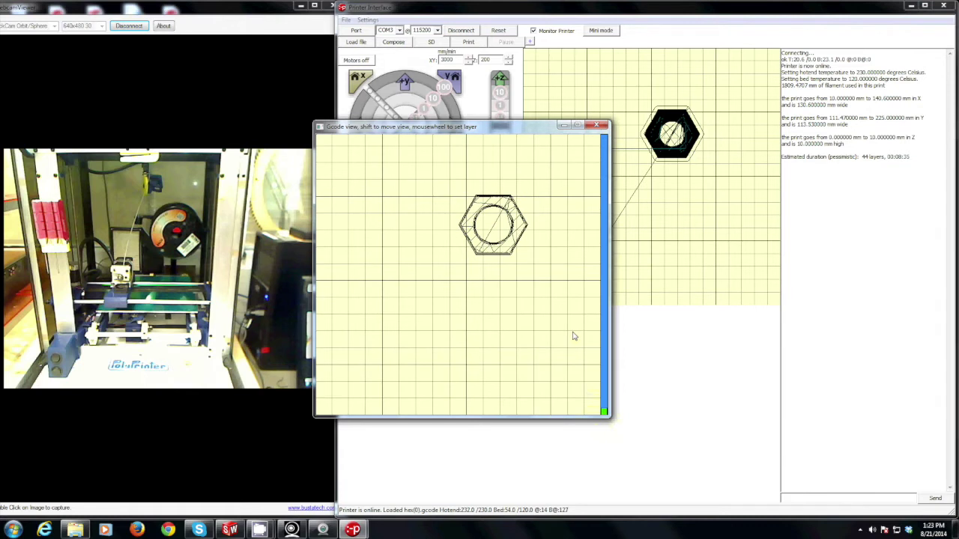
- Step up through the hex nut's sliced layers in the G-code preview
click(522, 206)
scroll(521, 241, up, 9)
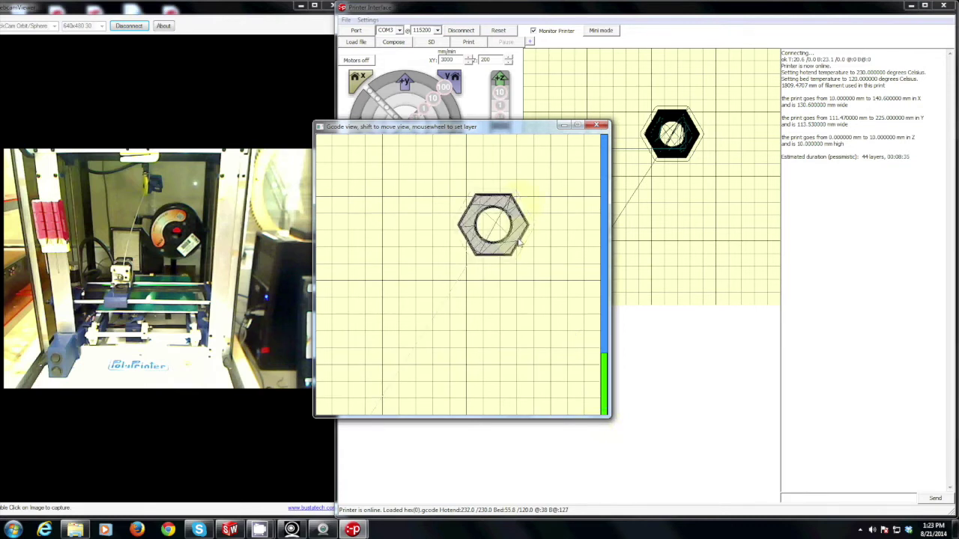
scroll(521, 240, up, 8)
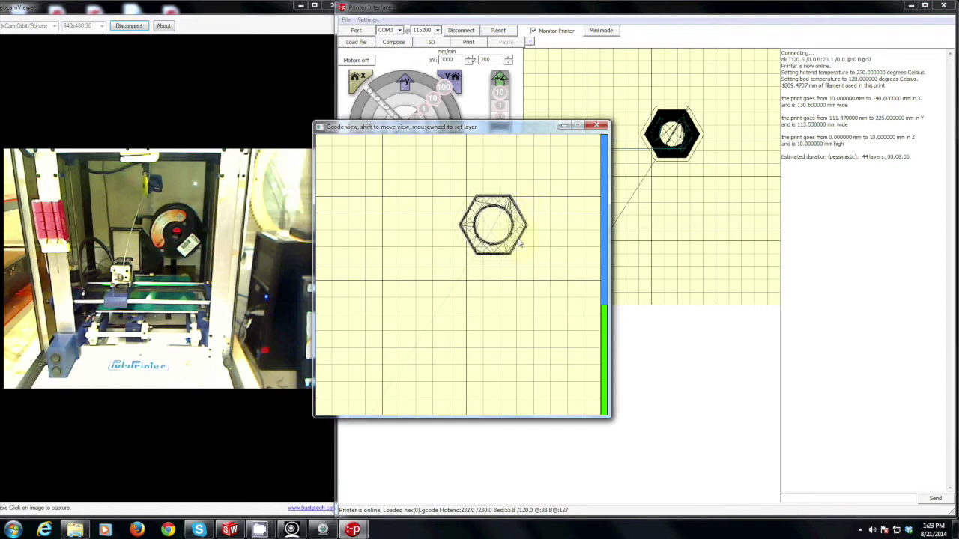
scroll(520, 244, up, 3)
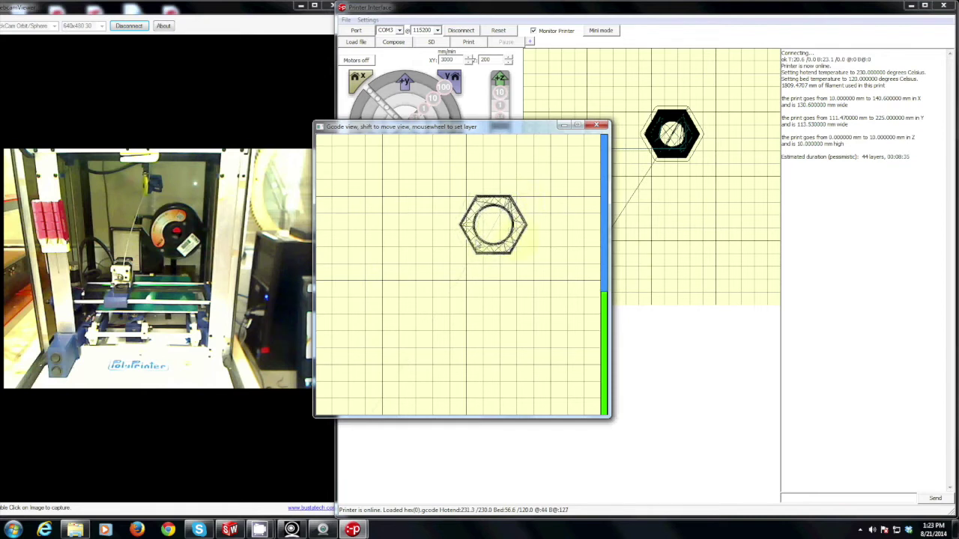
scroll(478, 201, up, 4)
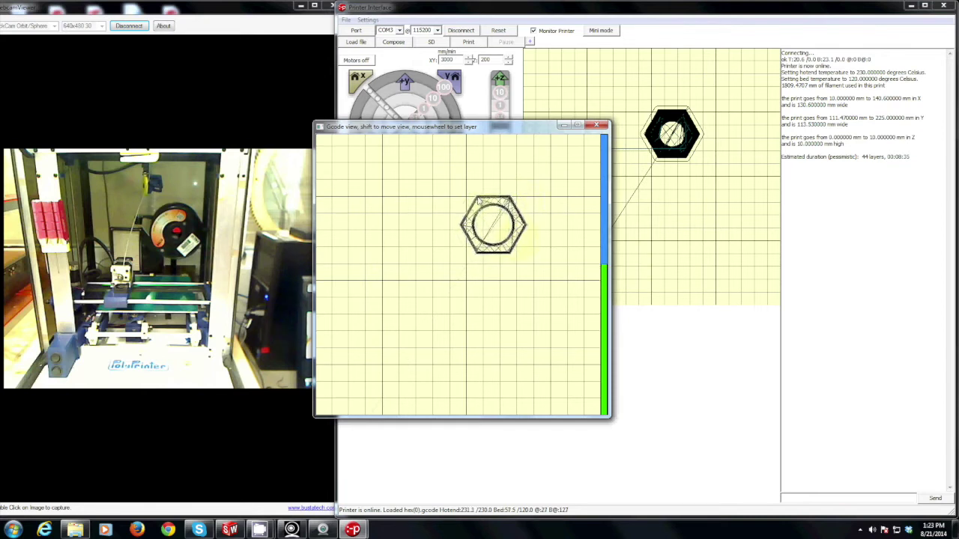
scroll(478, 200, up, 4)
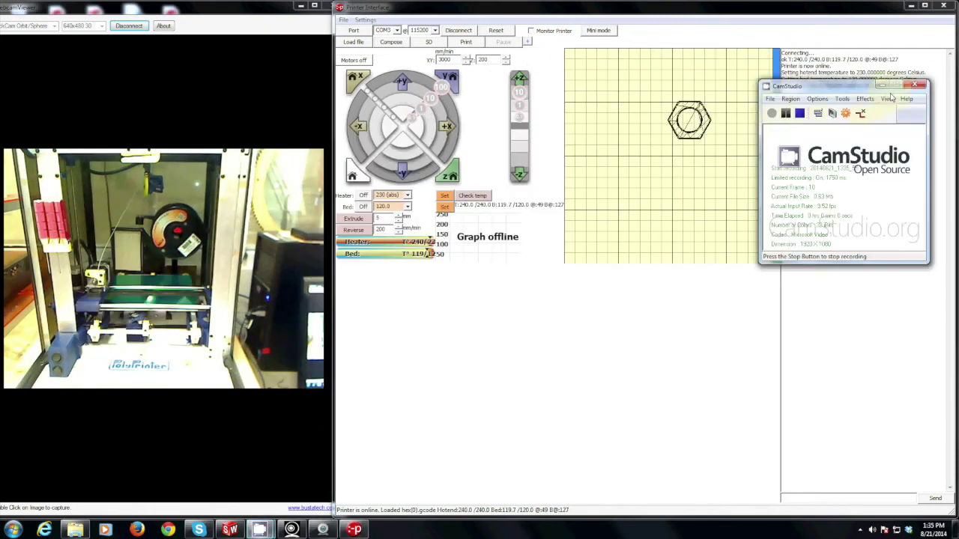
- Bring Printer Interface forward and start printing the hex nut
click(882, 85)
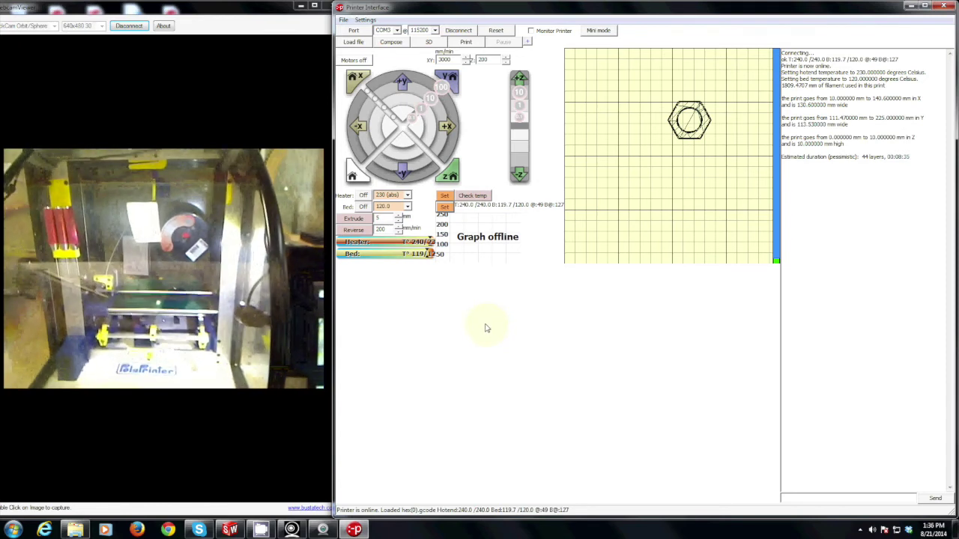
click(462, 44)
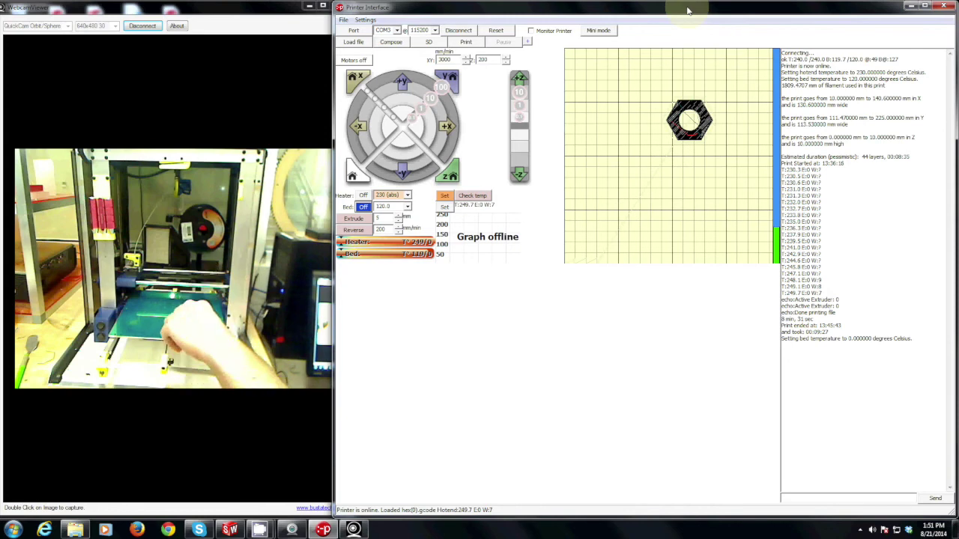
- Bring up the Innovation Gym 3D print logger form after the hex nut finishes
key(alt+F4)
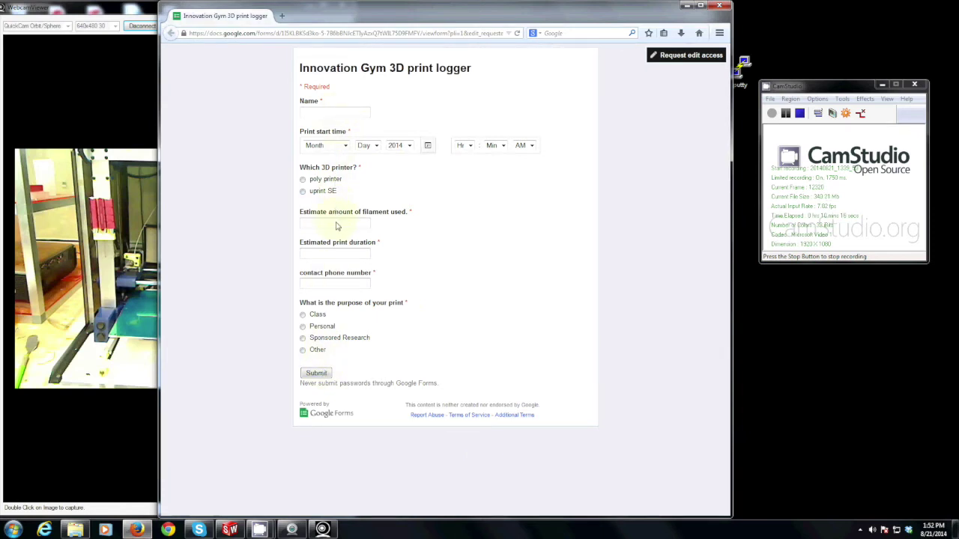
- Check the logger form's Duration, Phone and Name fields
click(343, 256)
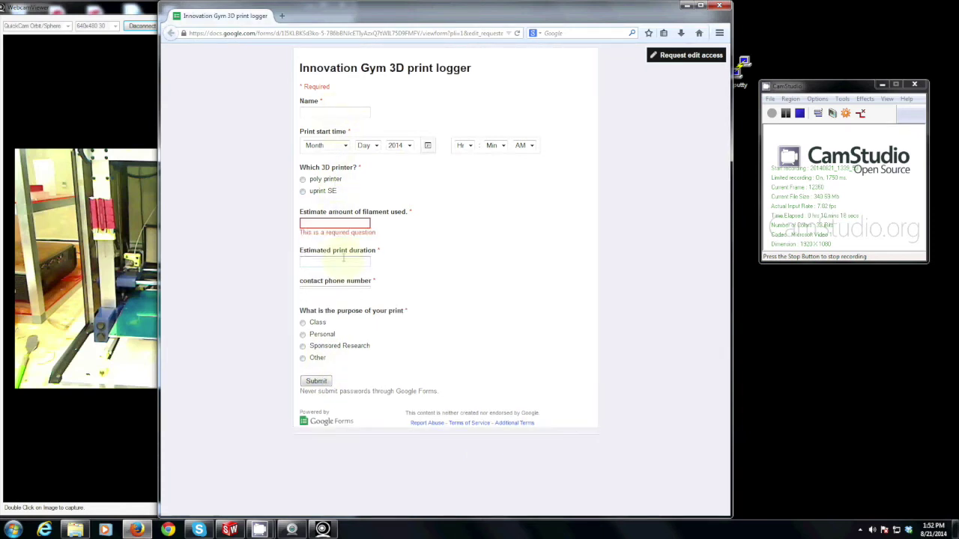
click(331, 283)
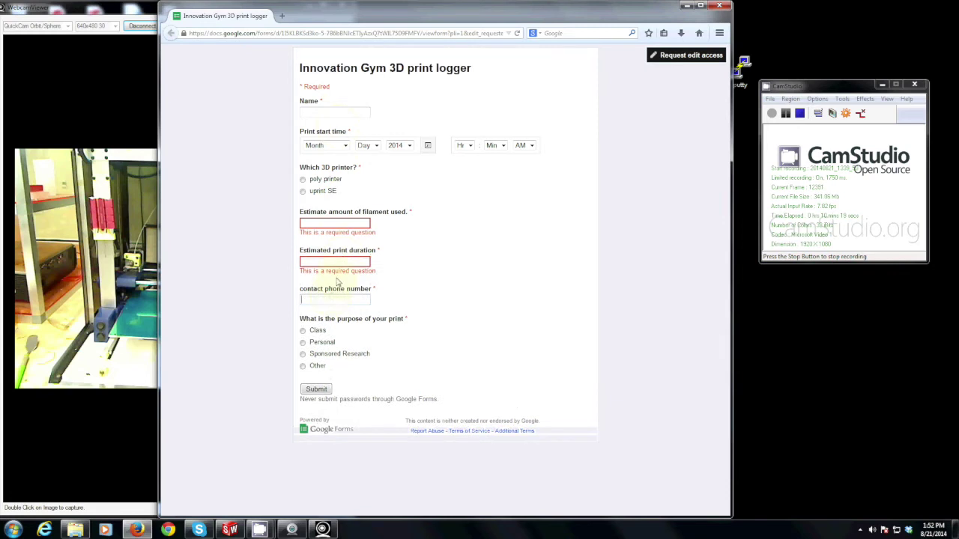
click(309, 112)
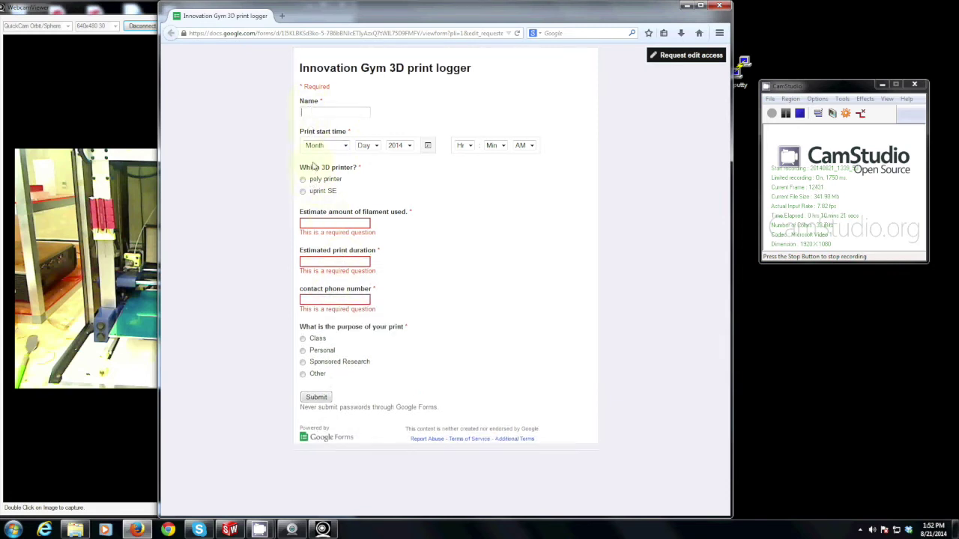
click(628, 398)
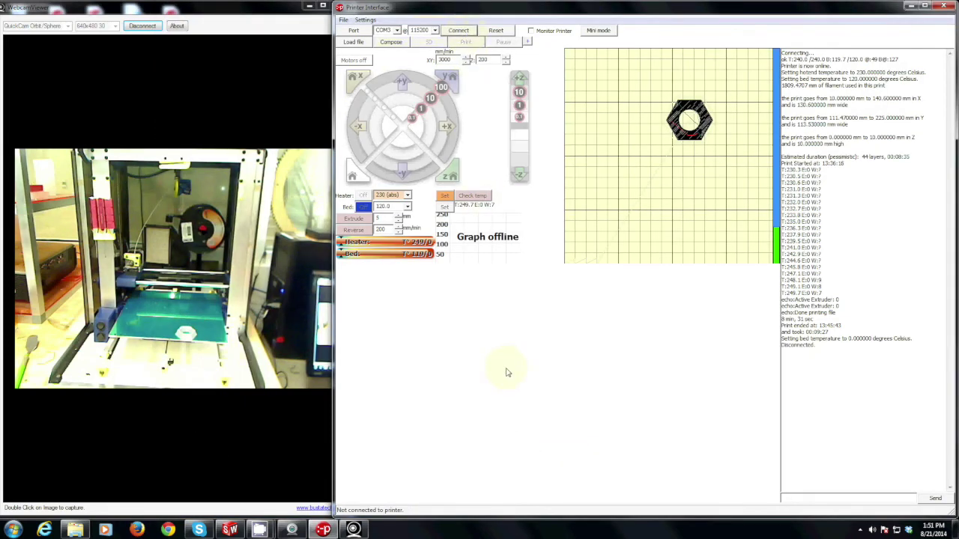
- Close Printer Interface so it can be relaunched and reconnected
click(948, 8)
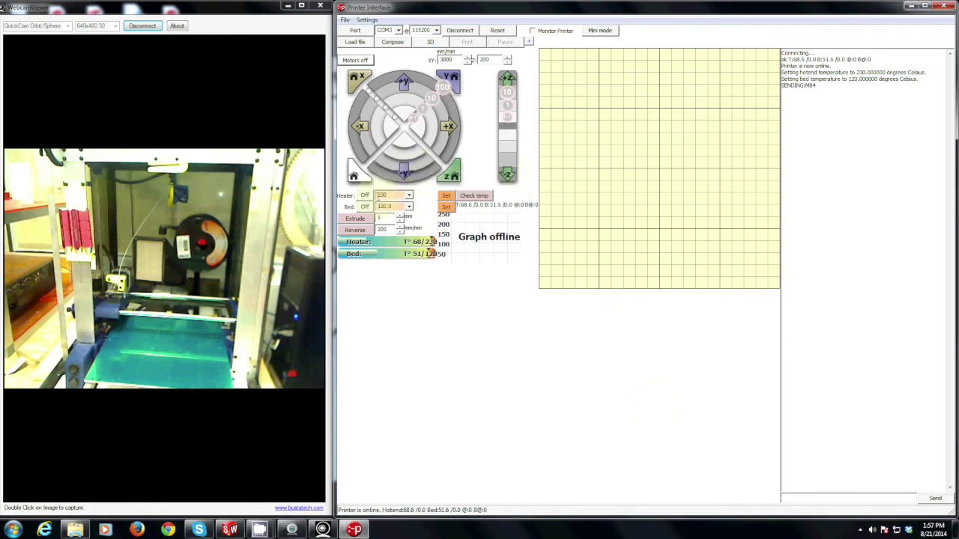
- Send the 230 °C hotend target and enable live temperature monitoring
click(444, 197)
click(444, 196)
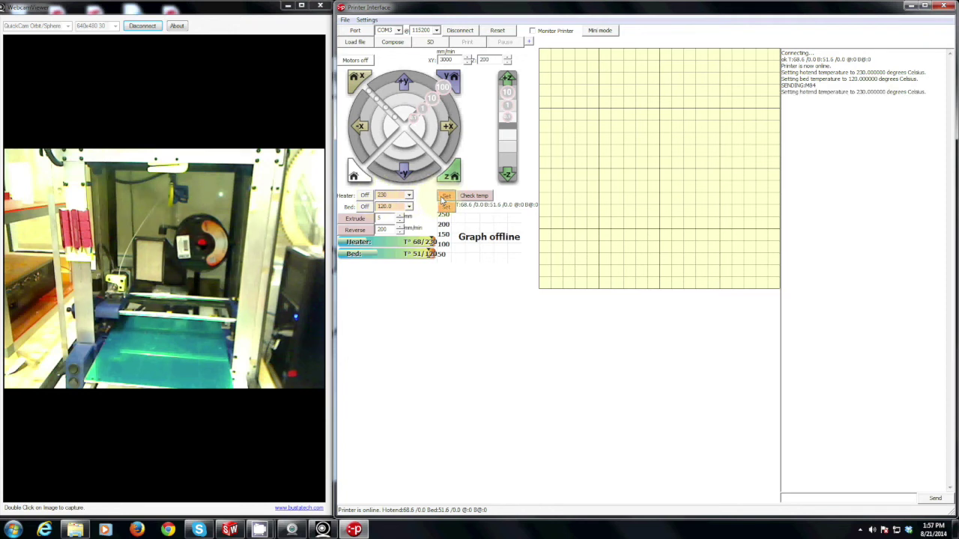
click(532, 31)
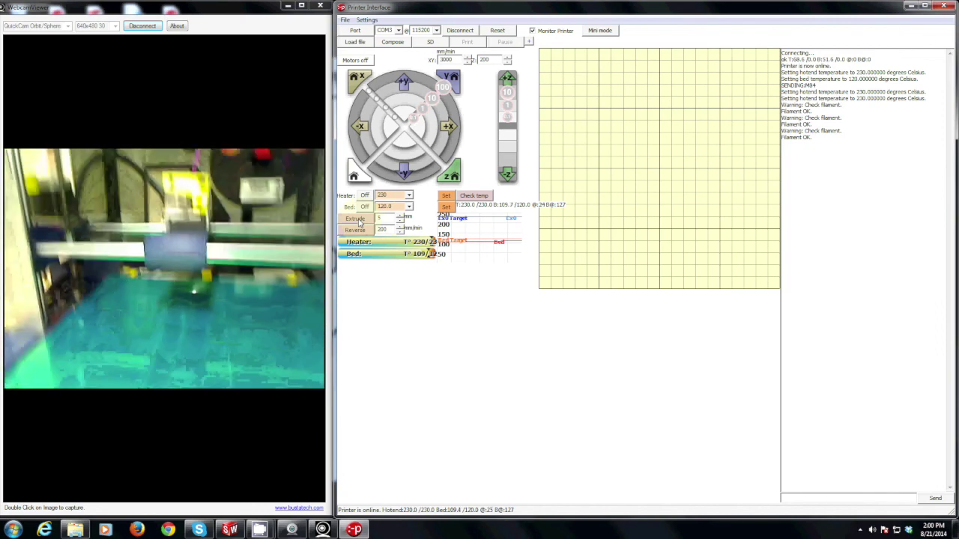
- Extrude six 5 mm lengths of filament to flush out the old colour
click(356, 219)
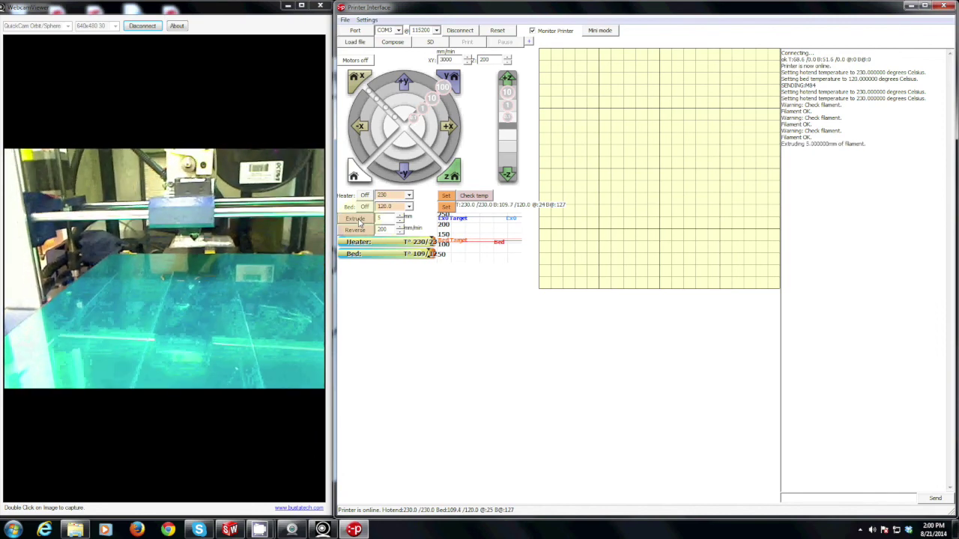
click(357, 219)
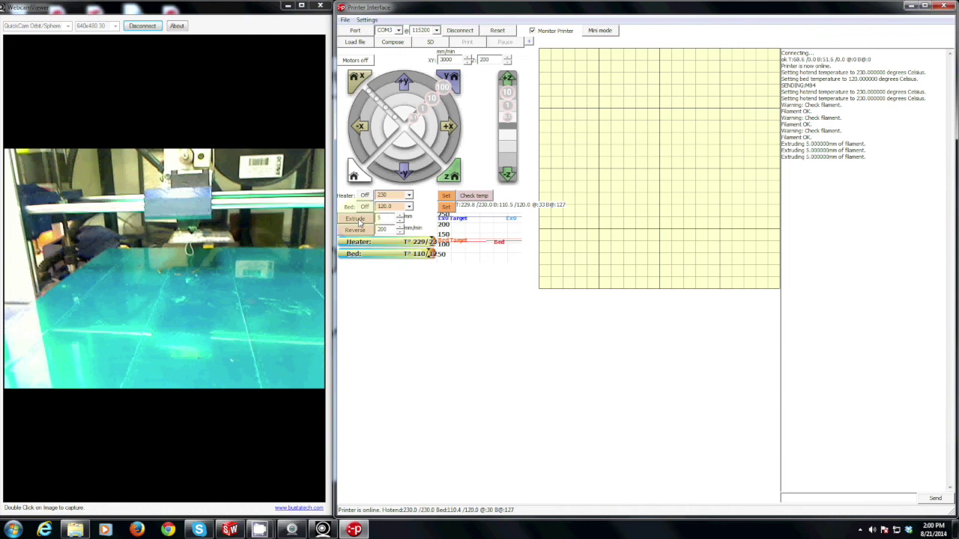
click(358, 219)
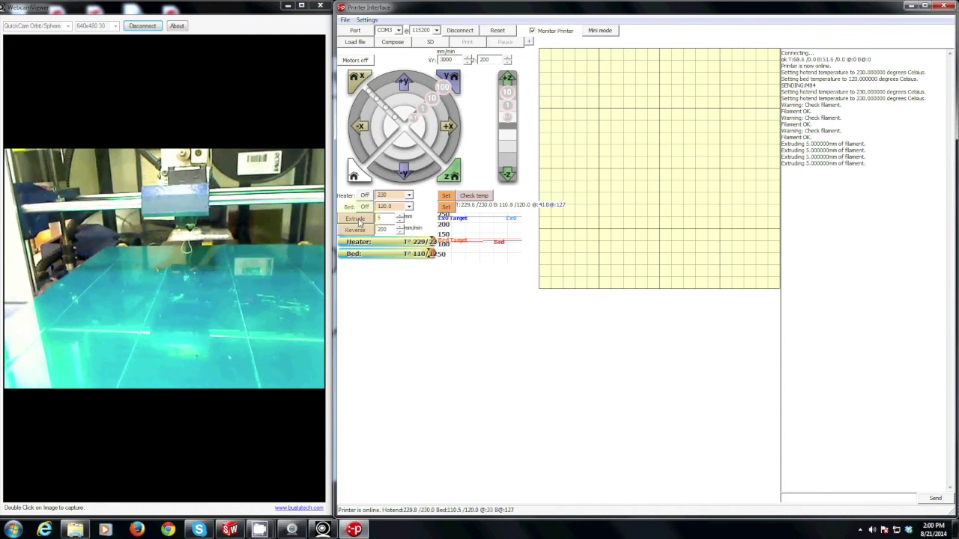
click(358, 219)
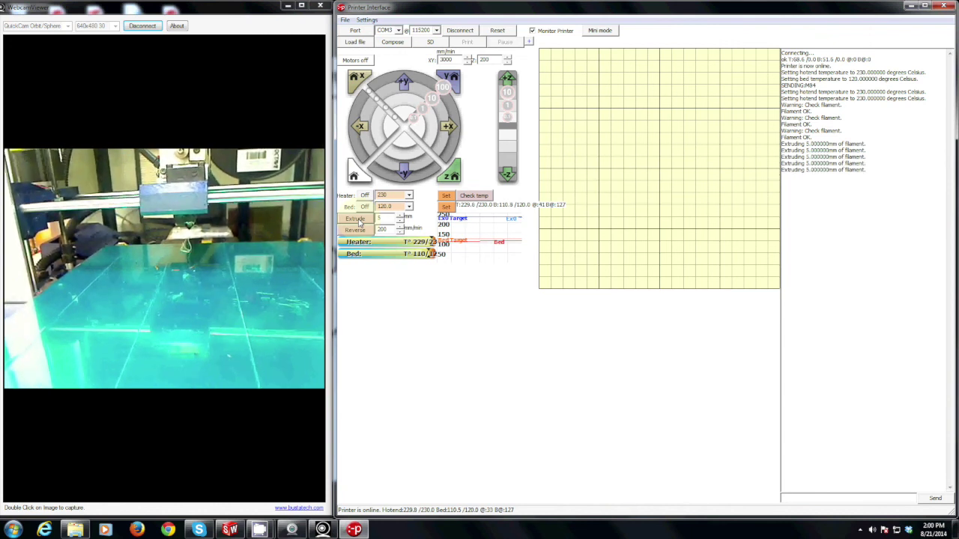
click(358, 219)
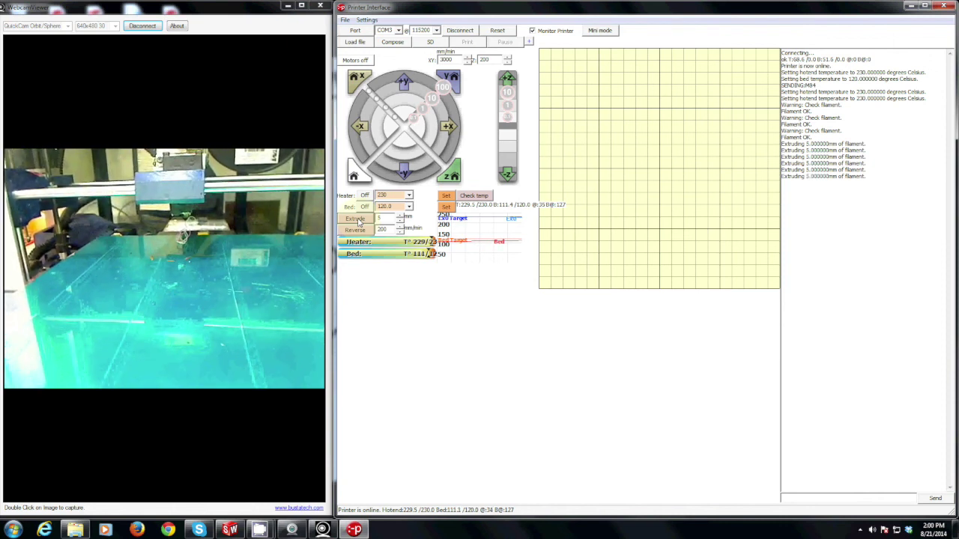
click(357, 219)
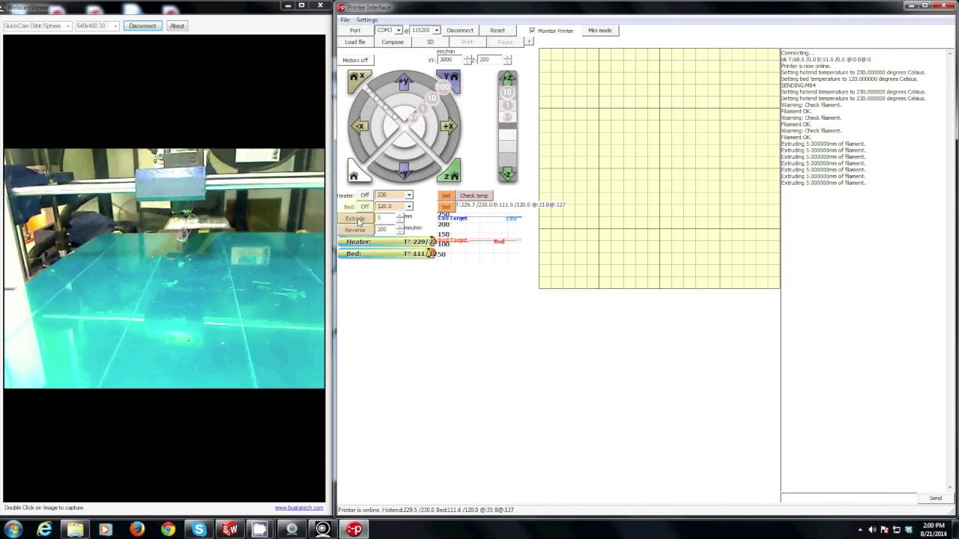